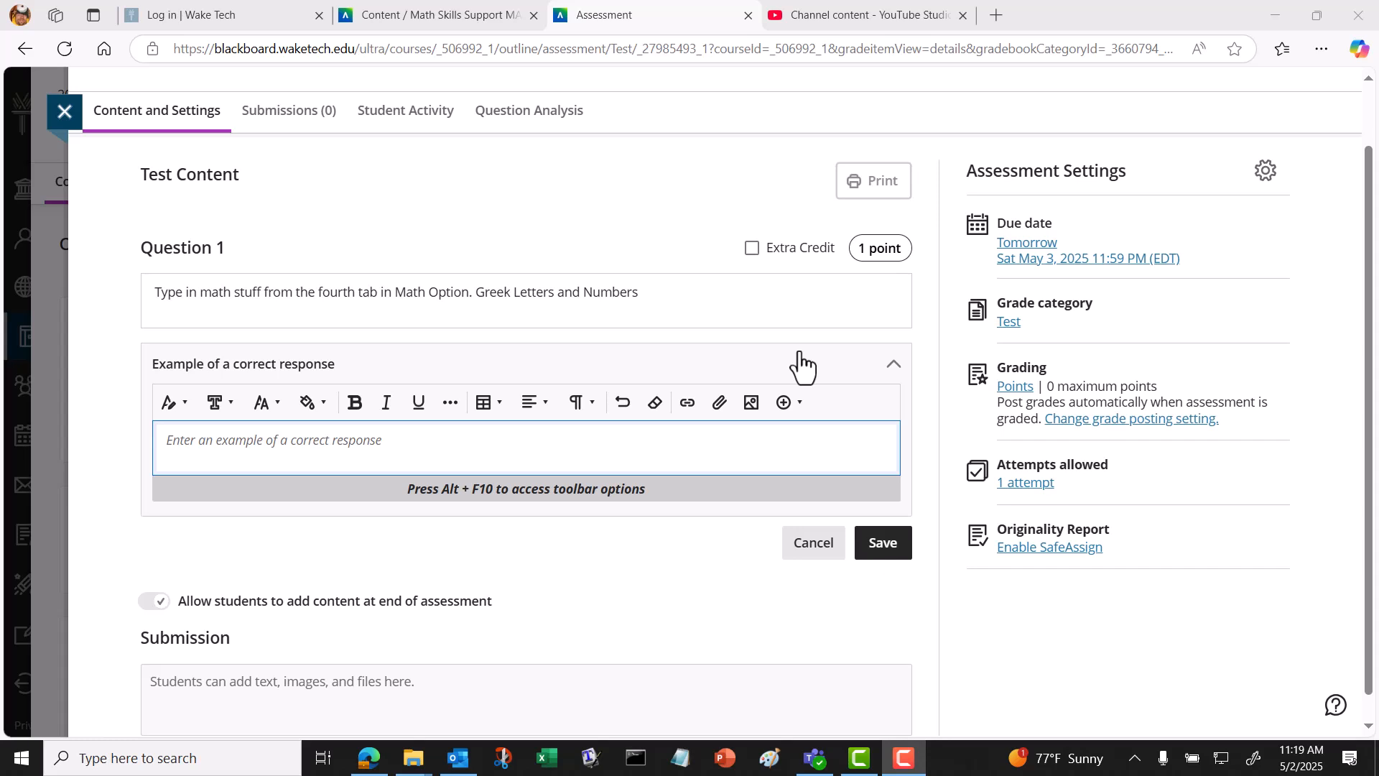
# Start a math formula in the example of a correct response and set its size to 28px.
pyautogui.click(802, 418)
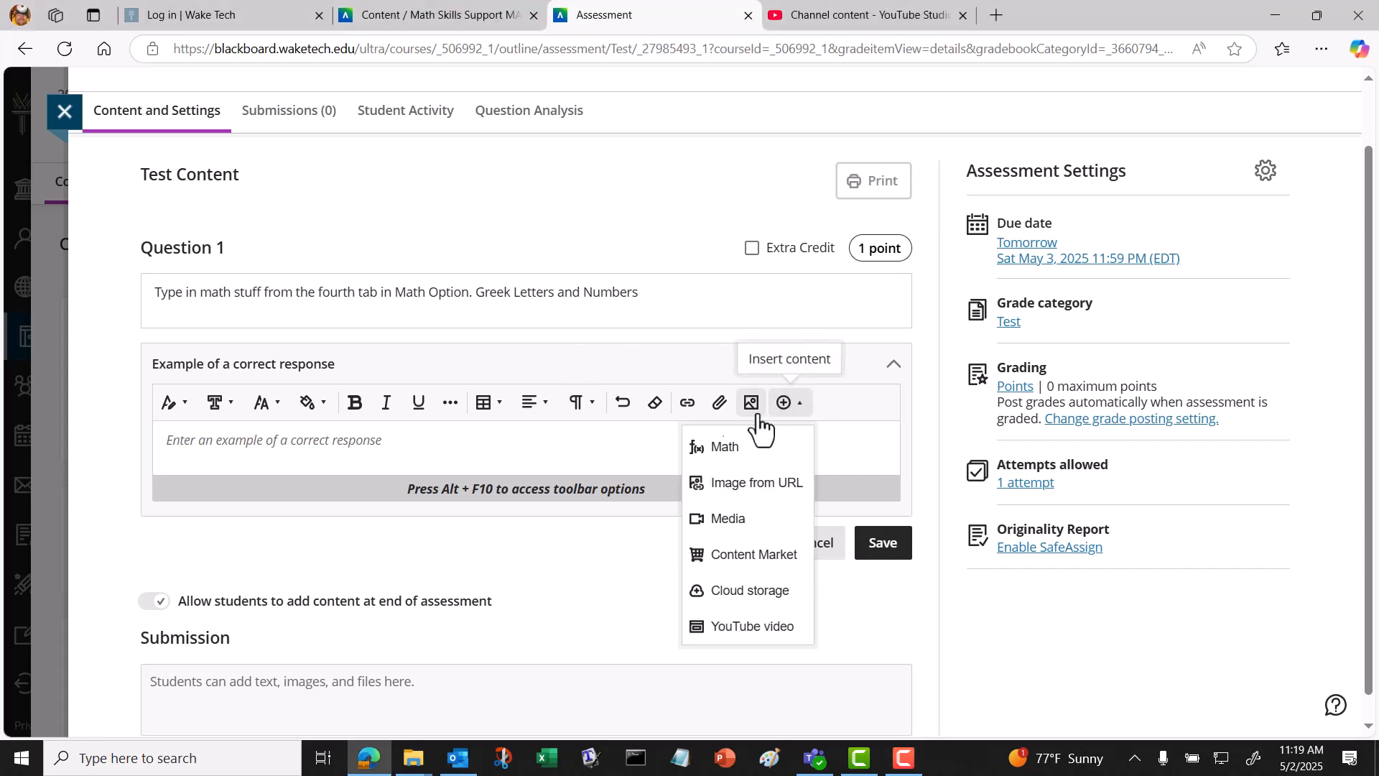
pyautogui.click(724, 449)
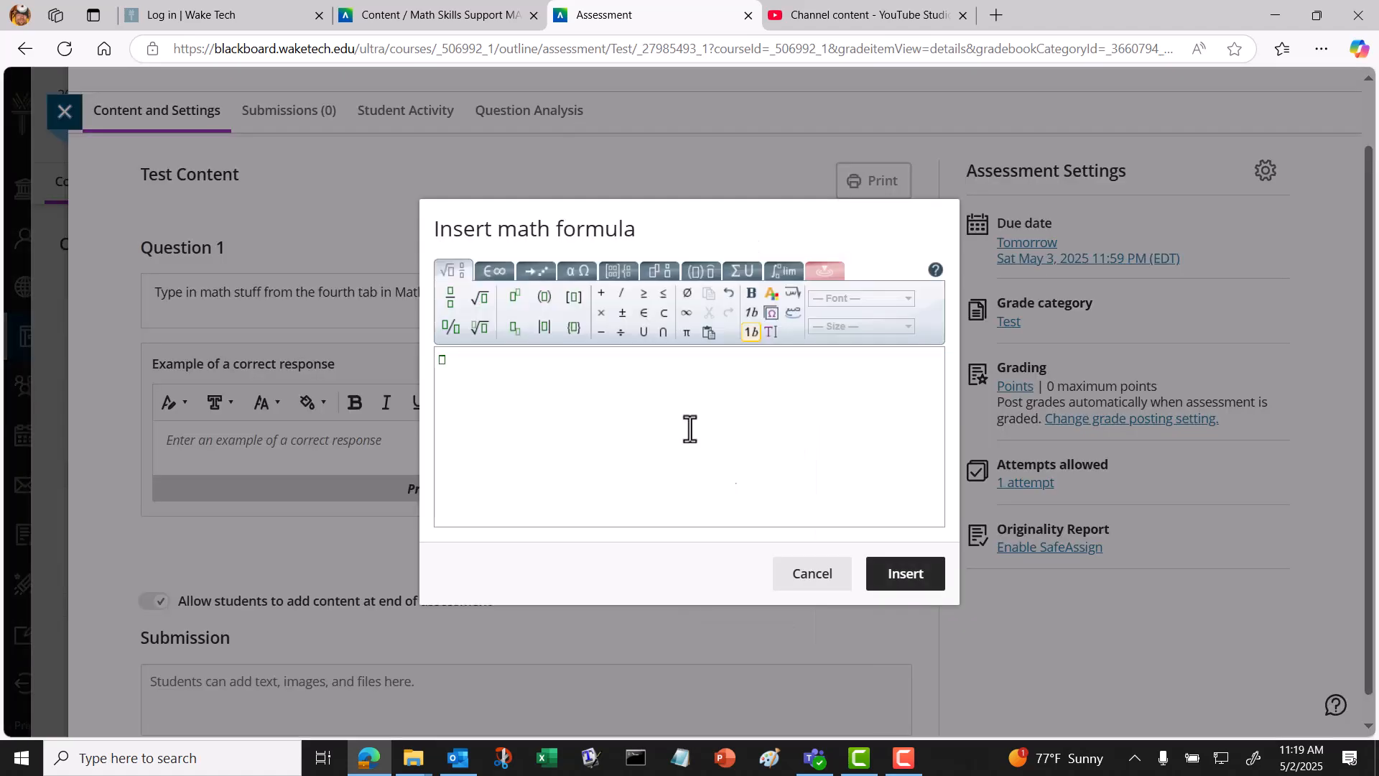
pyautogui.click(584, 273)
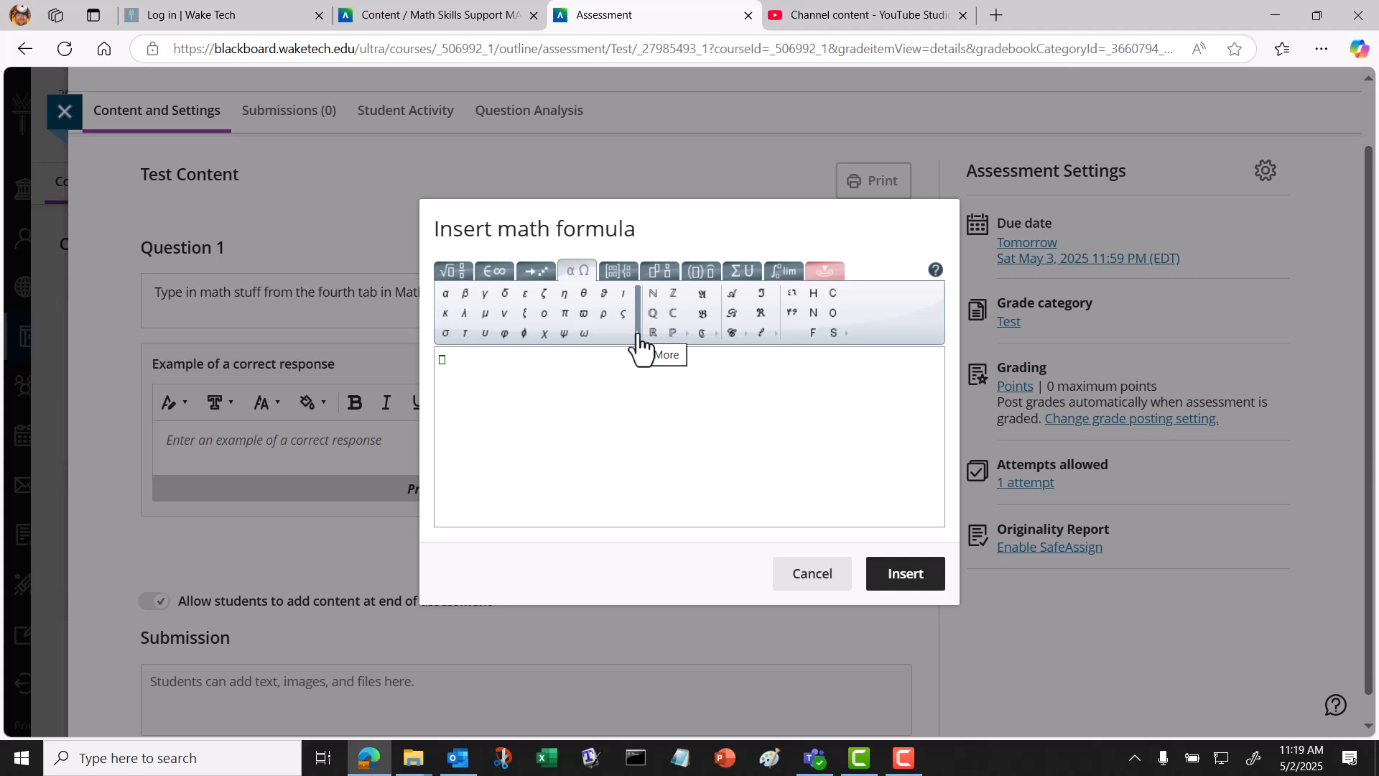
pyautogui.moveTo(638, 345)
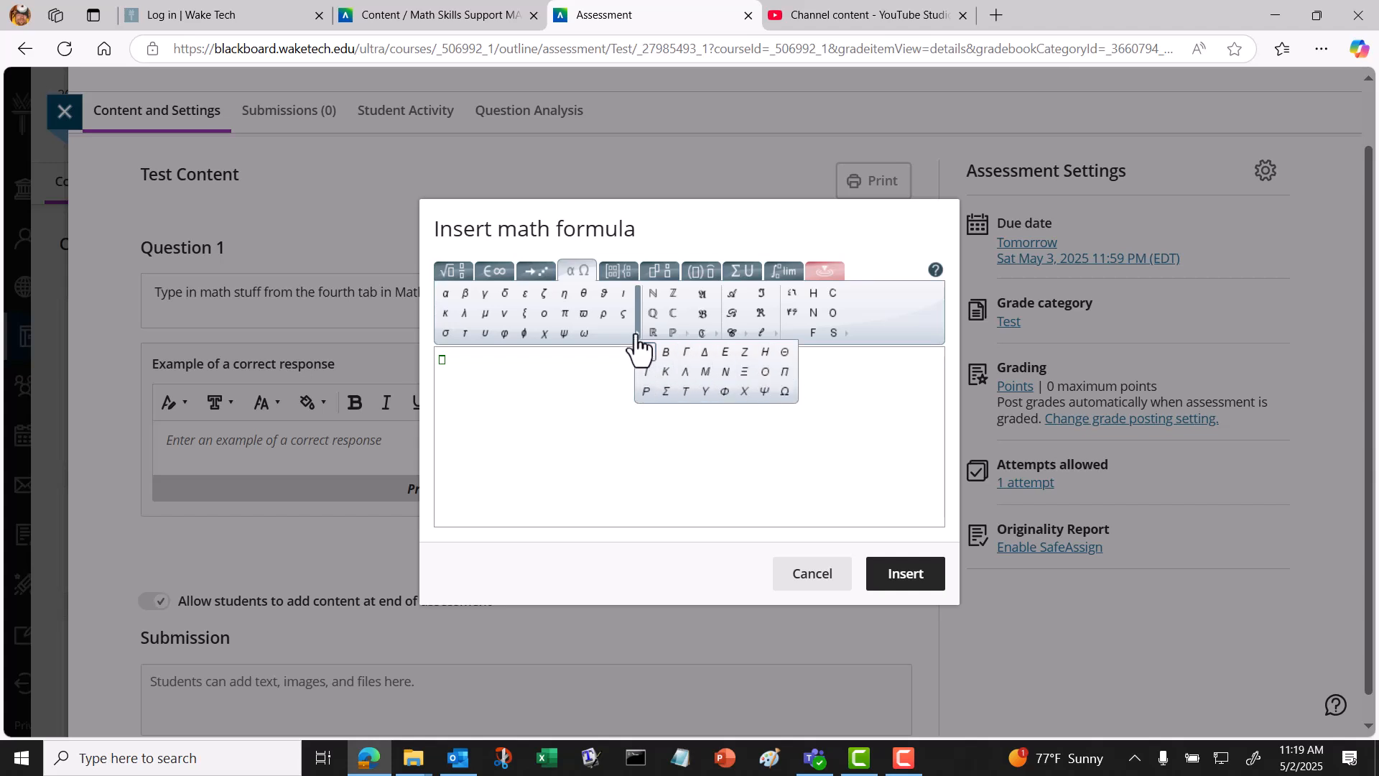
pyautogui.click(450, 265)
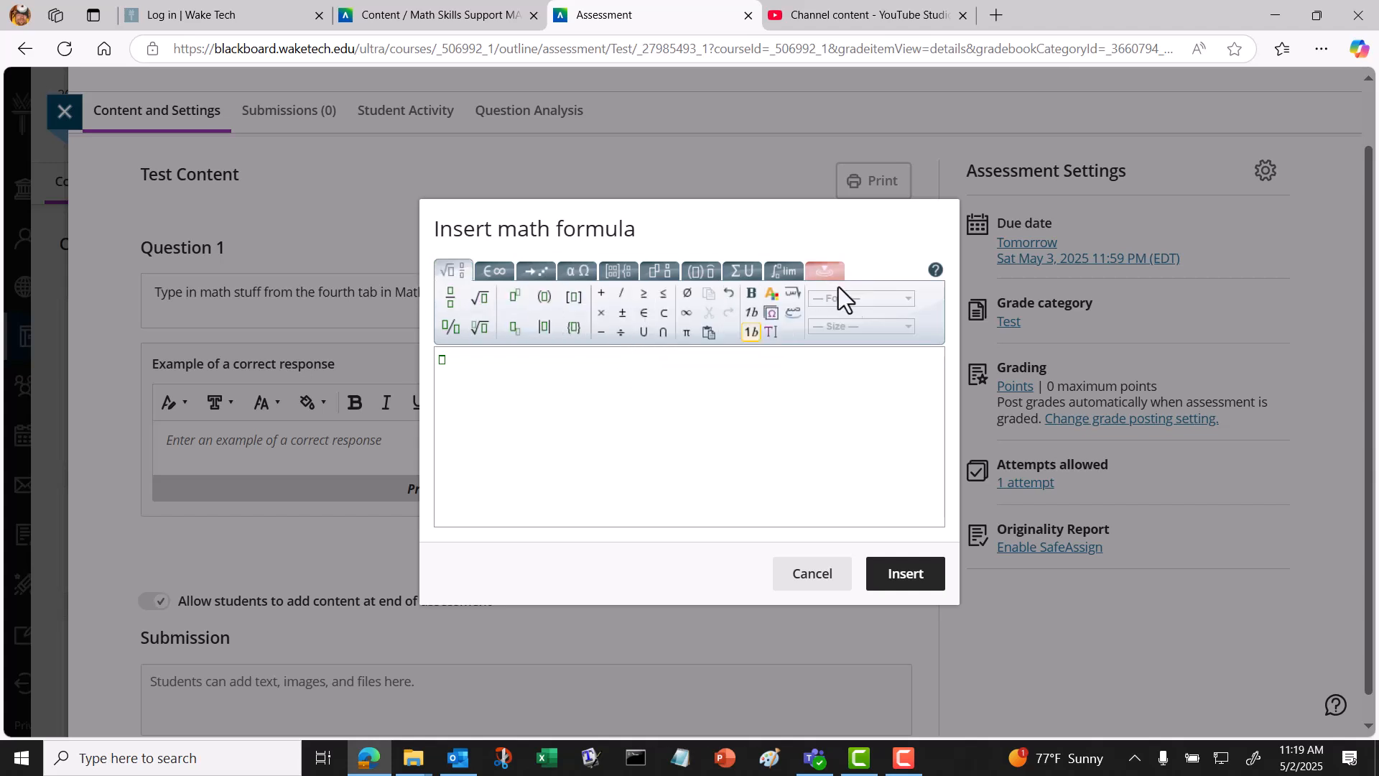
pyautogui.click(898, 327)
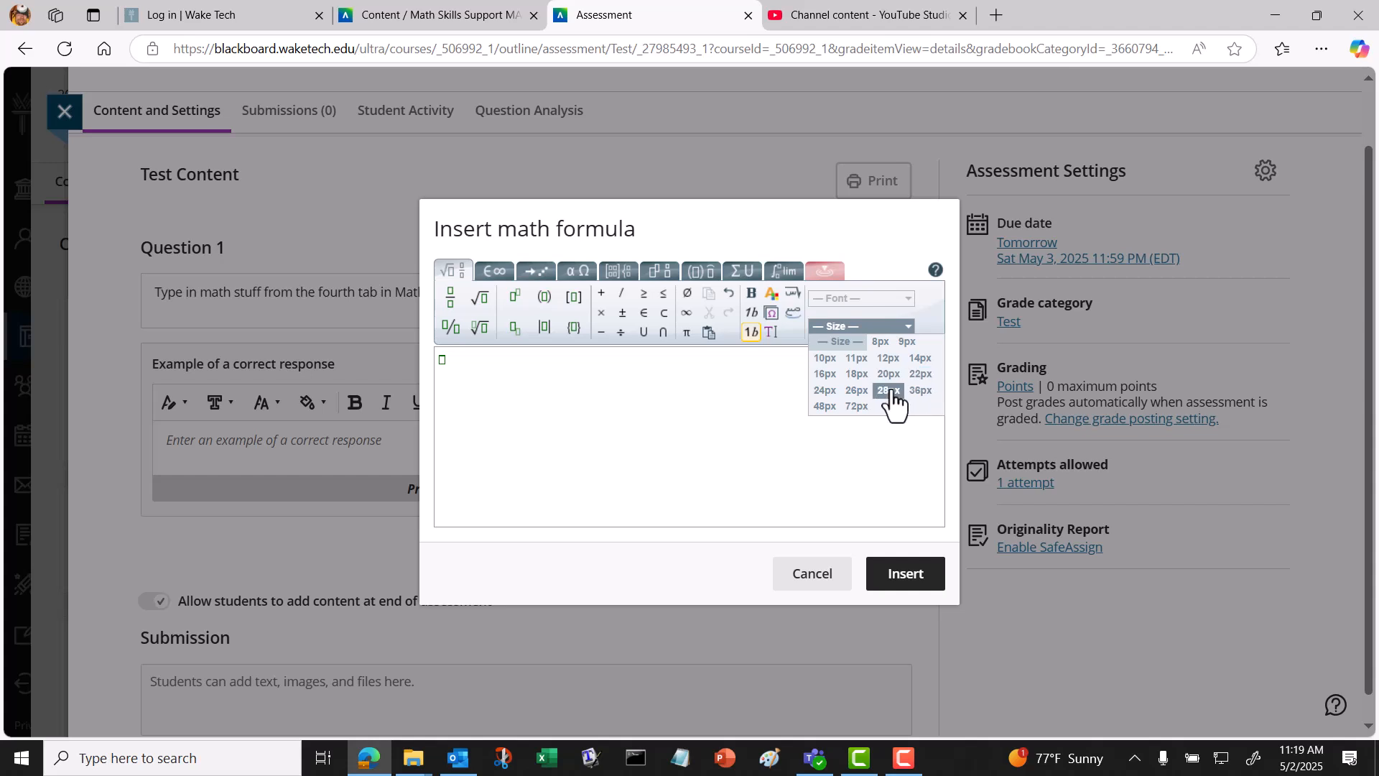
pyautogui.click(890, 391)
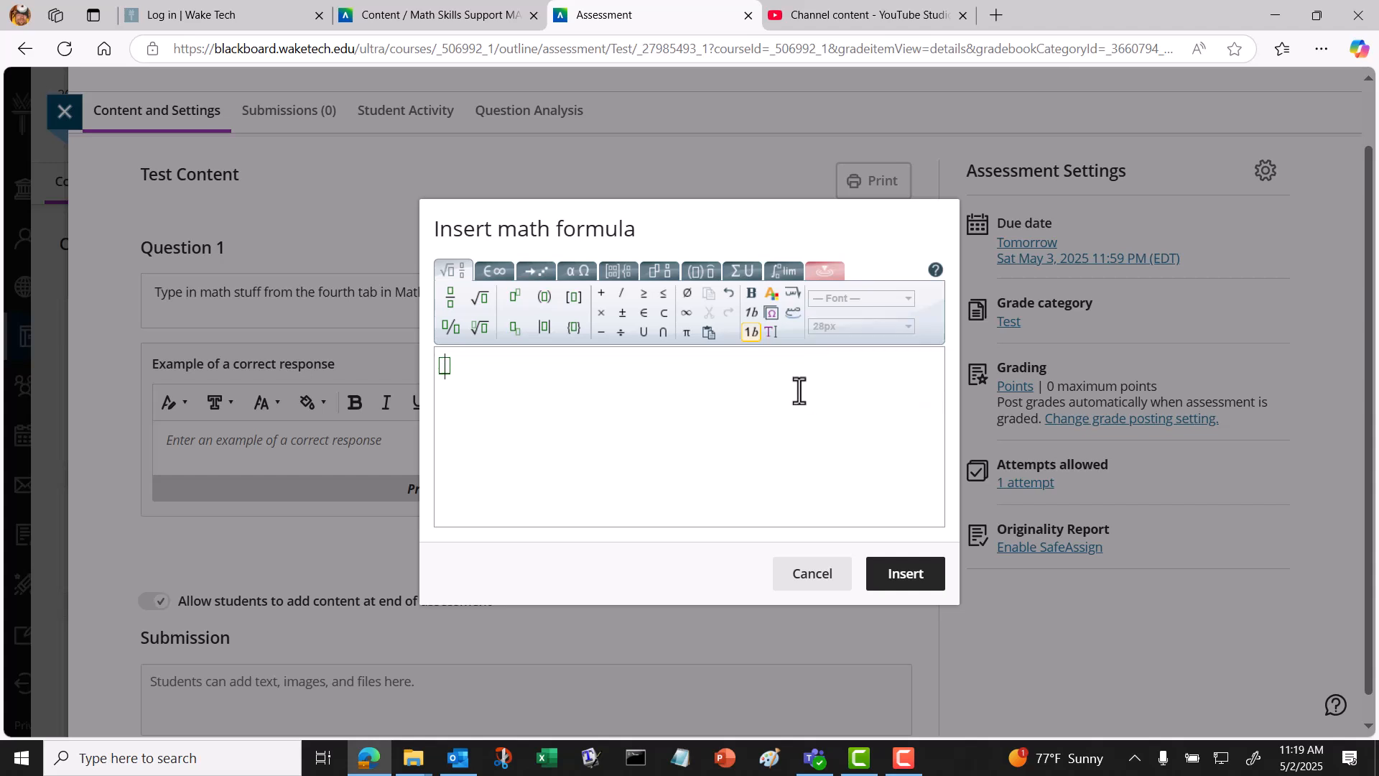
# Enter the lowercase Greek letters α, β and γ on the formula's first line.
pyautogui.click(577, 272)
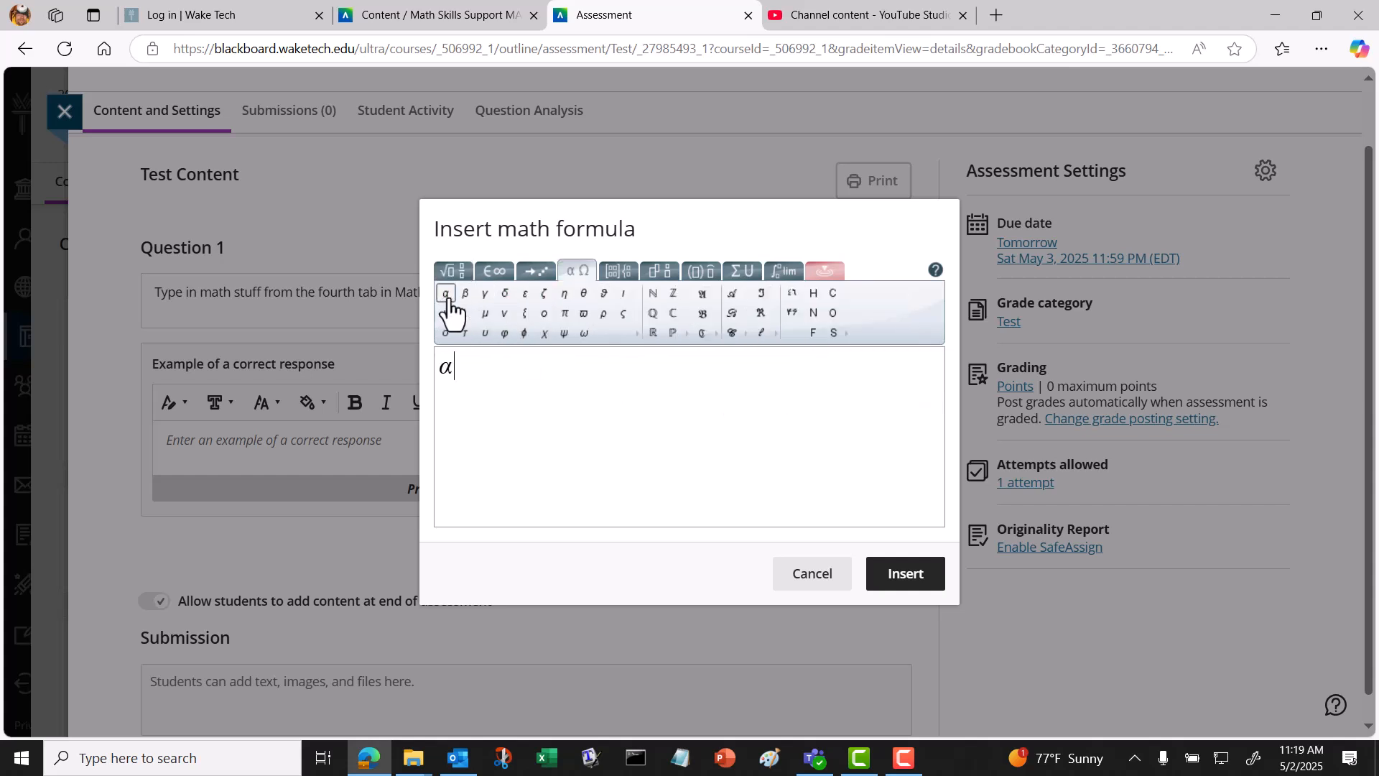
pyautogui.click(466, 293)
pyautogui.click(484, 293)
# Below αβγ, leave a blank line and add the lowercase Greek letters ς, ρ, π, ϖ, ω, χ, ϕ and φ.
pyautogui.press('Return')
pyautogui.click(624, 314)
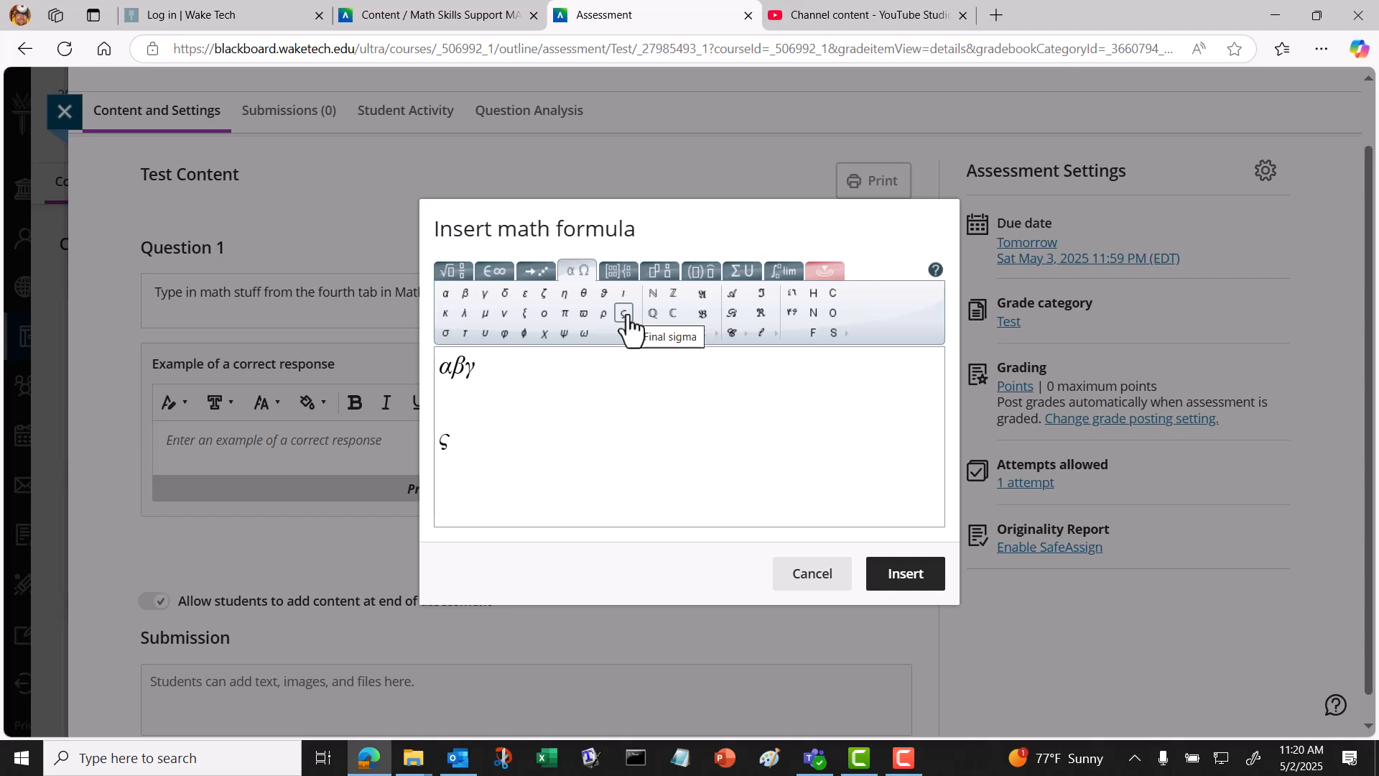
pyautogui.click(565, 316)
pyautogui.click(585, 315)
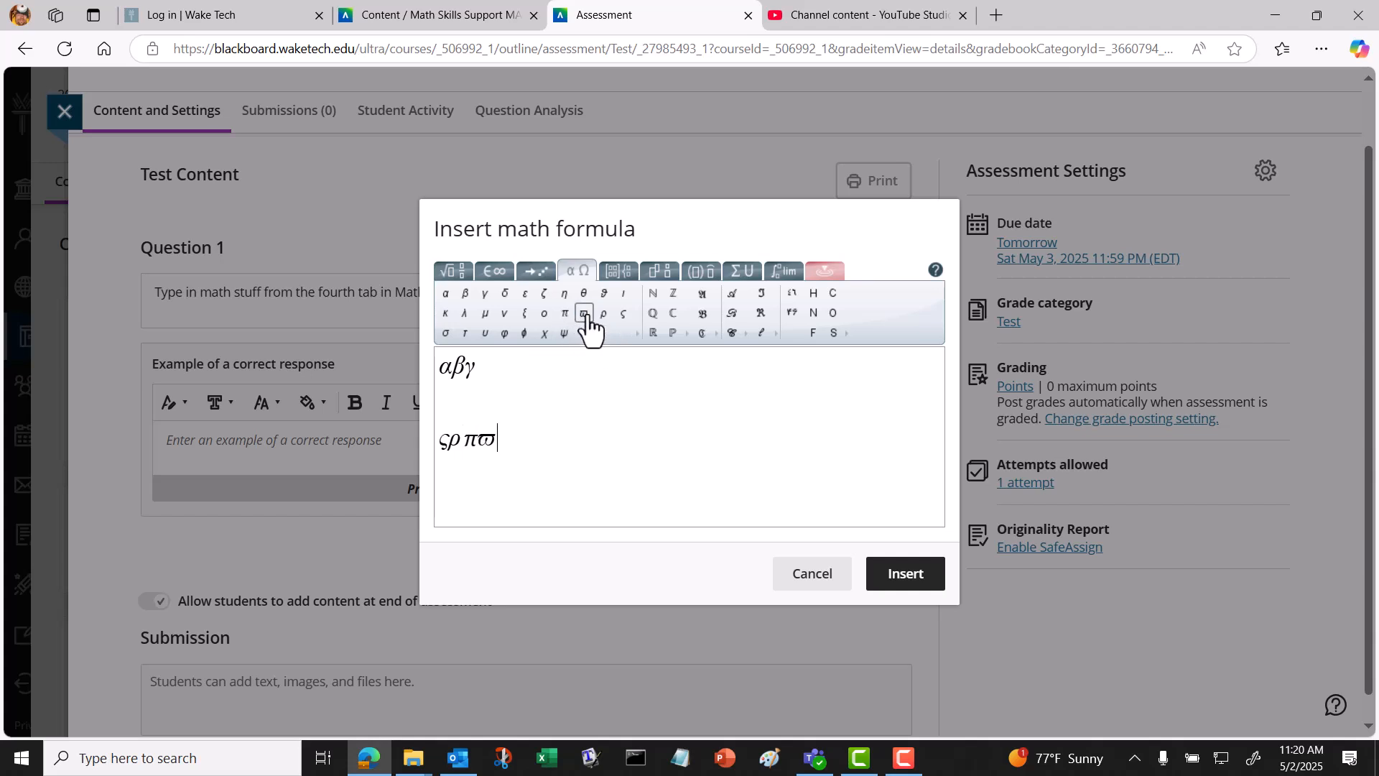
pyautogui.click(583, 333)
pyautogui.click(506, 334)
# Below the lowercase letters, leave a blank line and add the capital Greek letters Α, Ρ, Κ, Λ and Δ.
pyautogui.press('Return')
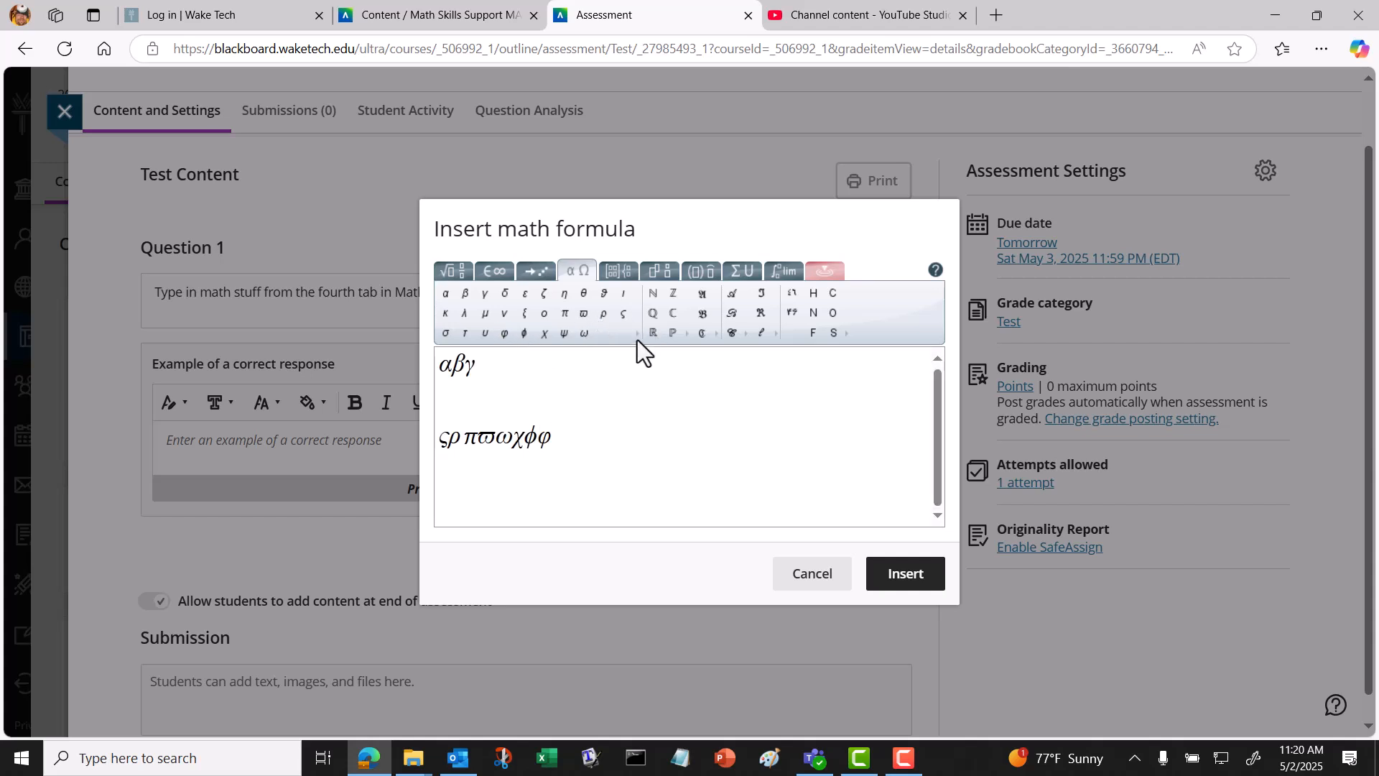
pyautogui.click(646, 352)
pyautogui.click(649, 391)
pyautogui.click(668, 387)
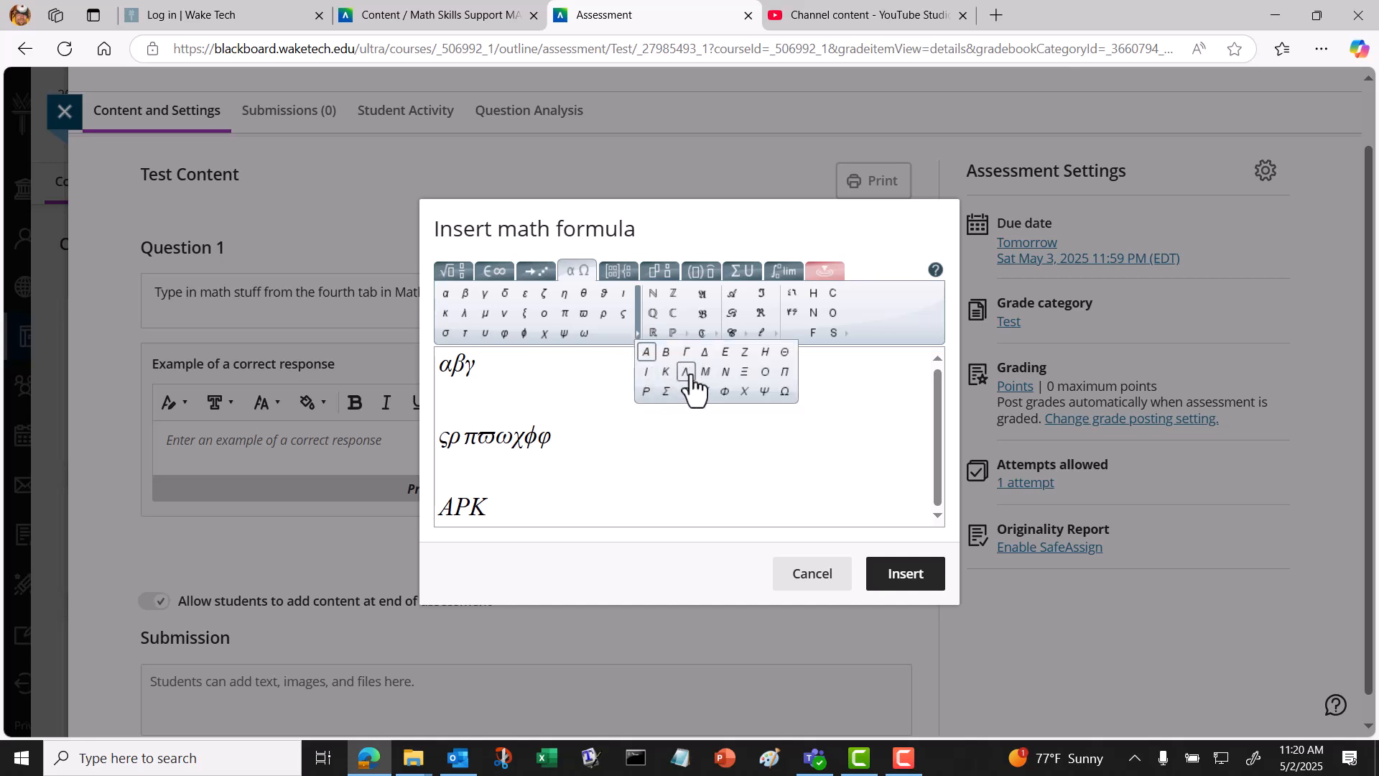
pyautogui.click(687, 373)
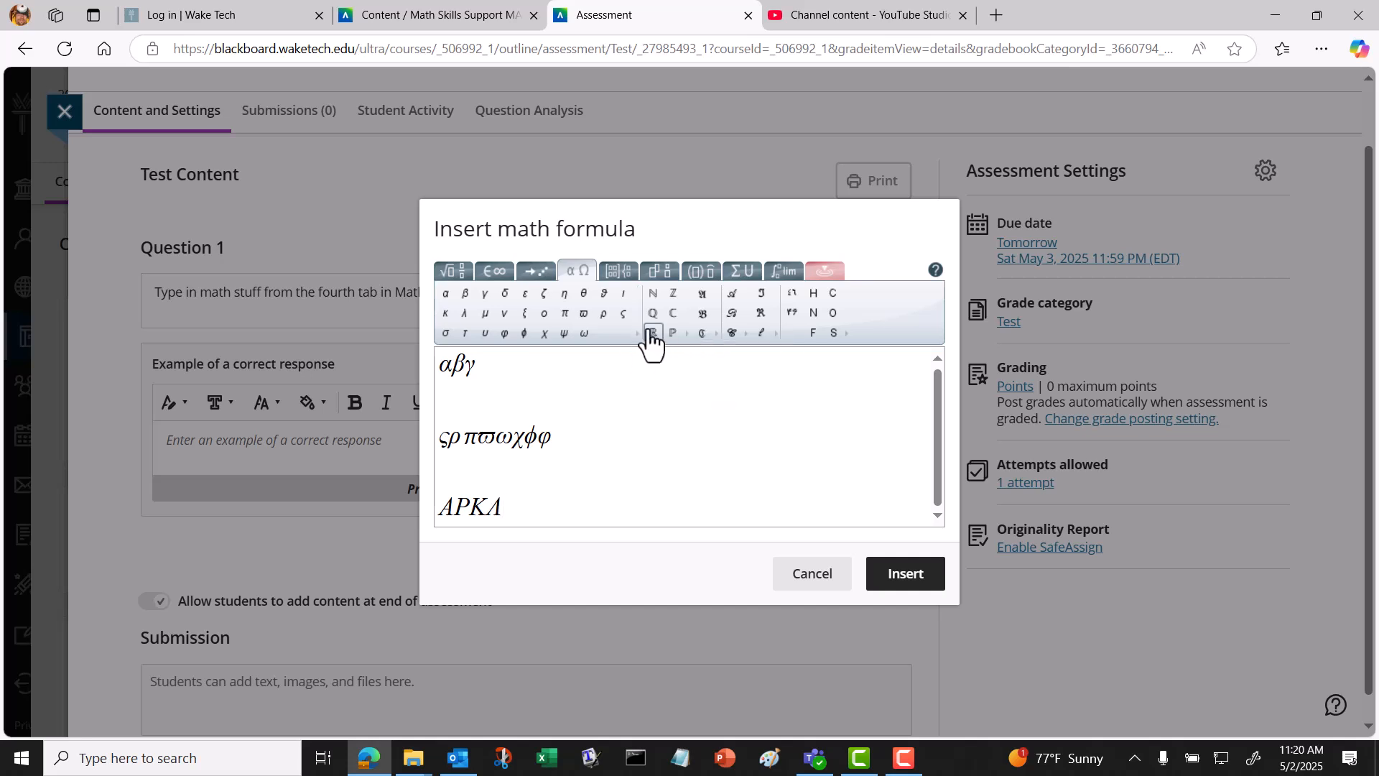
pyautogui.moveTo(638, 338)
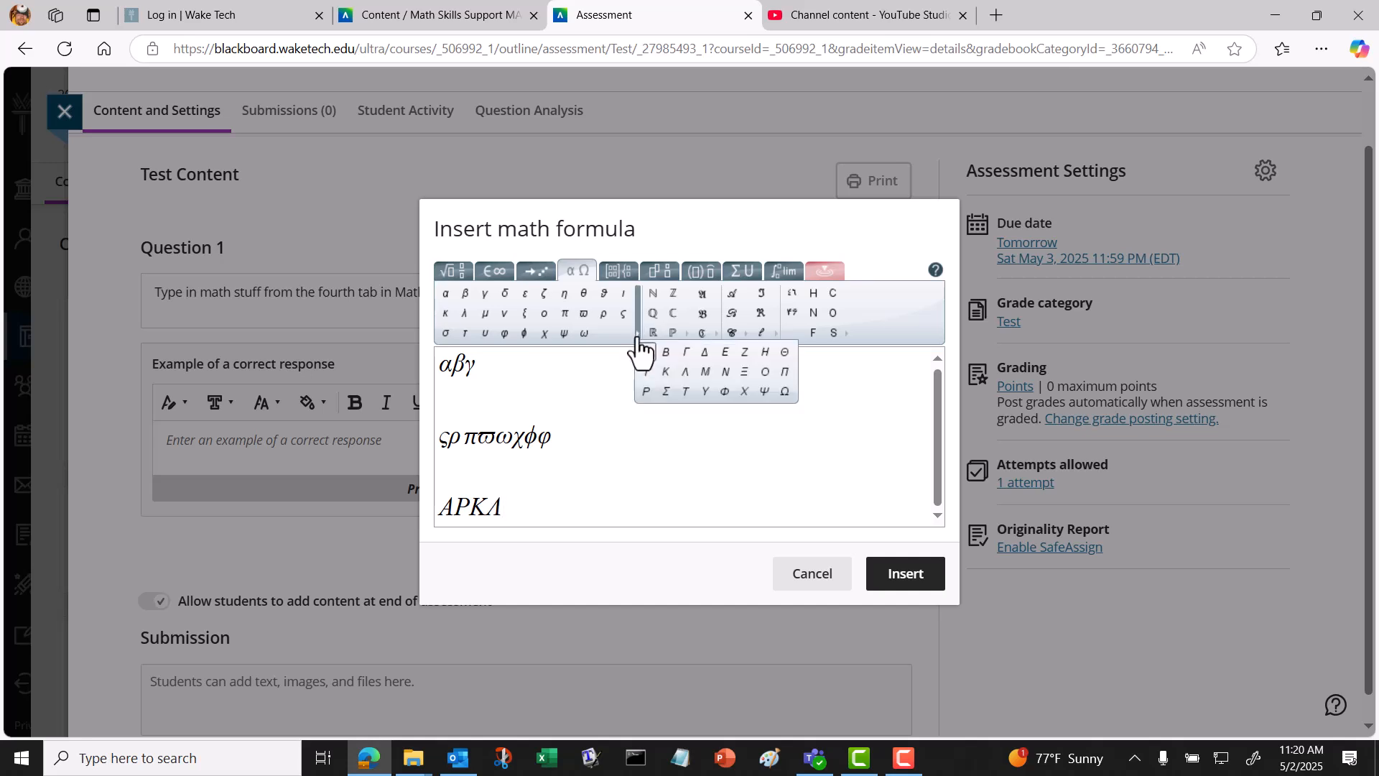
pyautogui.click(704, 352)
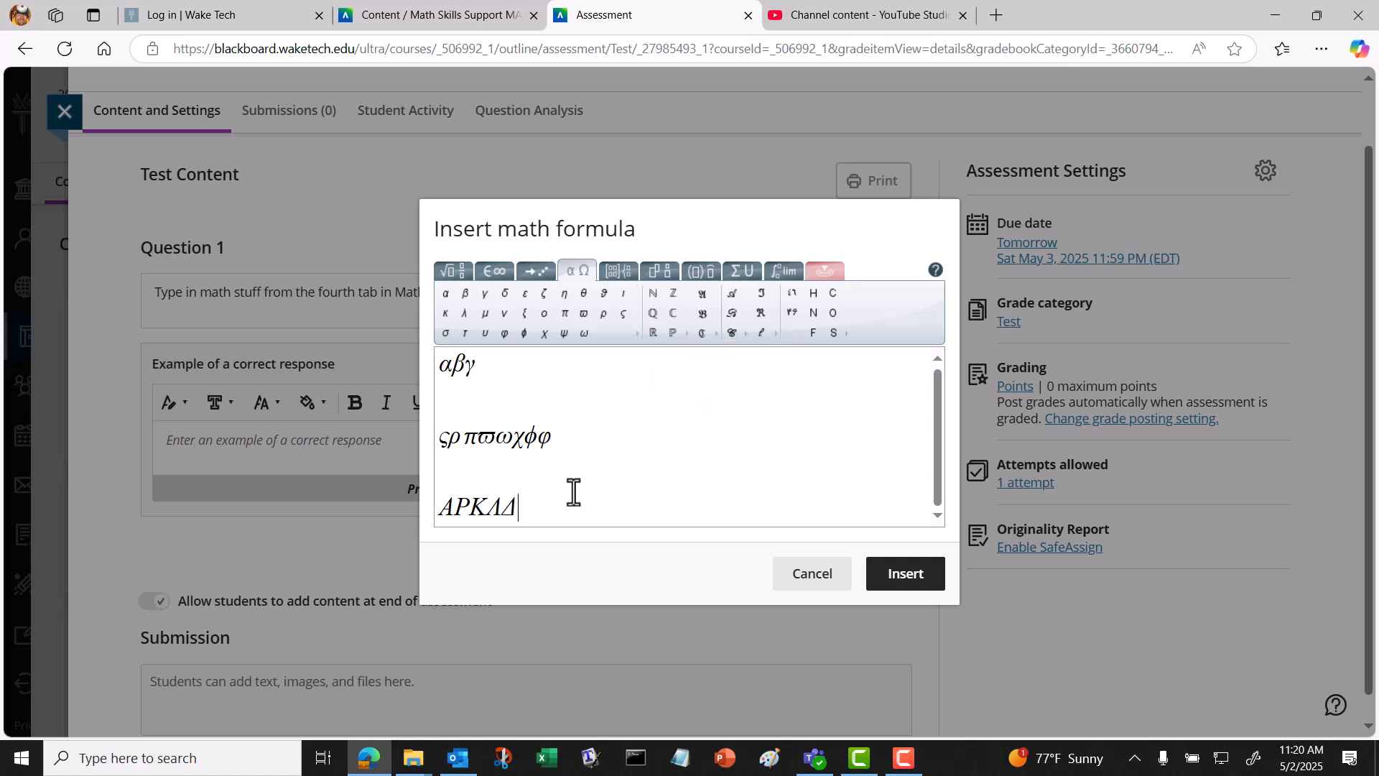
# Add the number-set symbols ℕ, ℤ and ℚ below the capital Greek letters, each on its own line.
pyautogui.press('Return')
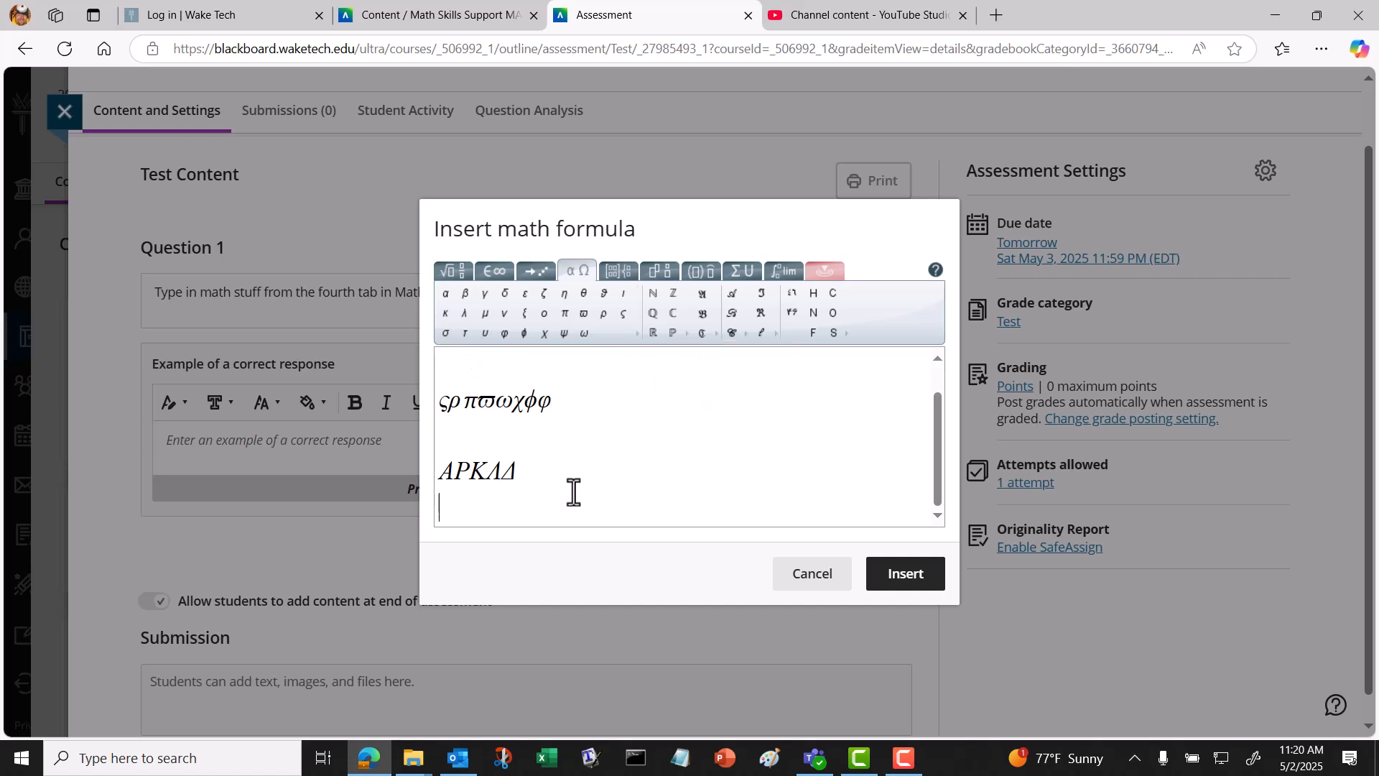
pyautogui.click(653, 295)
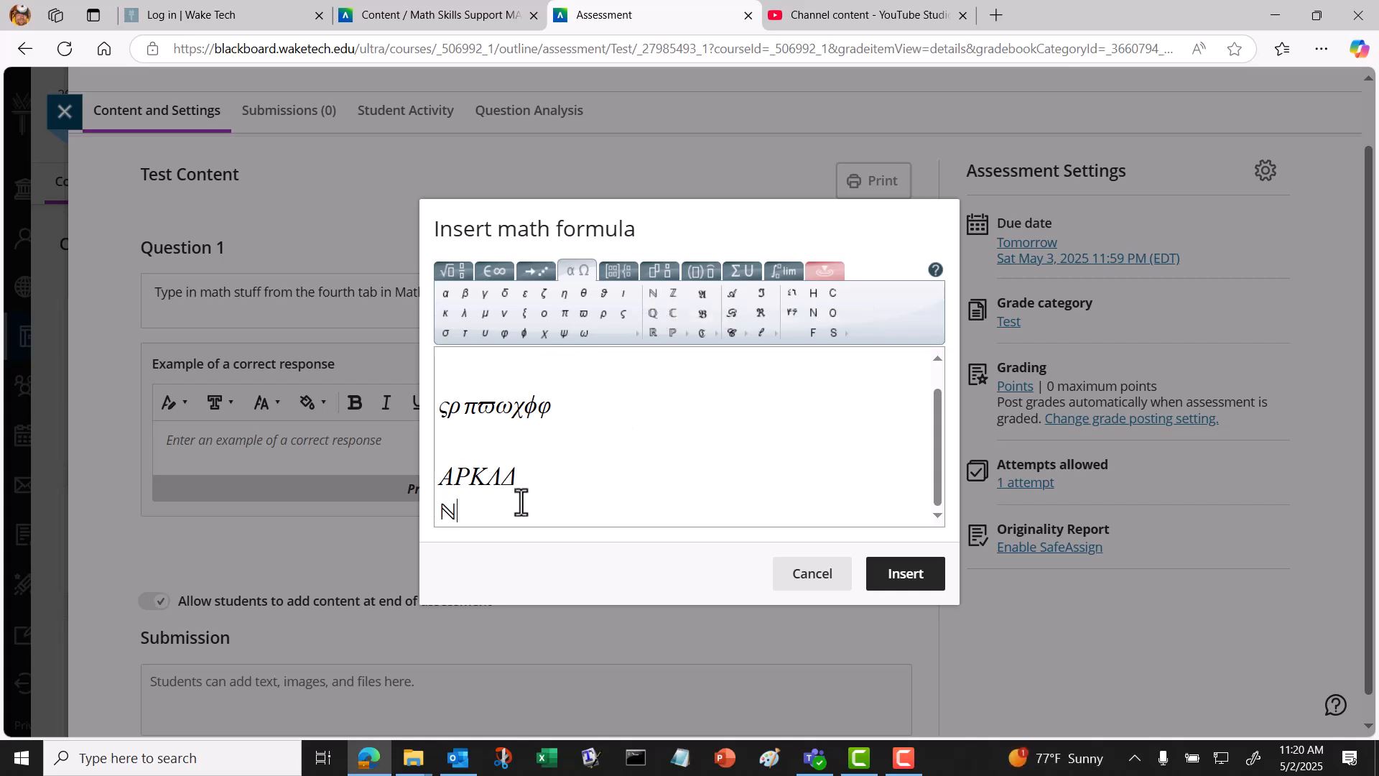
pyautogui.press('Return')
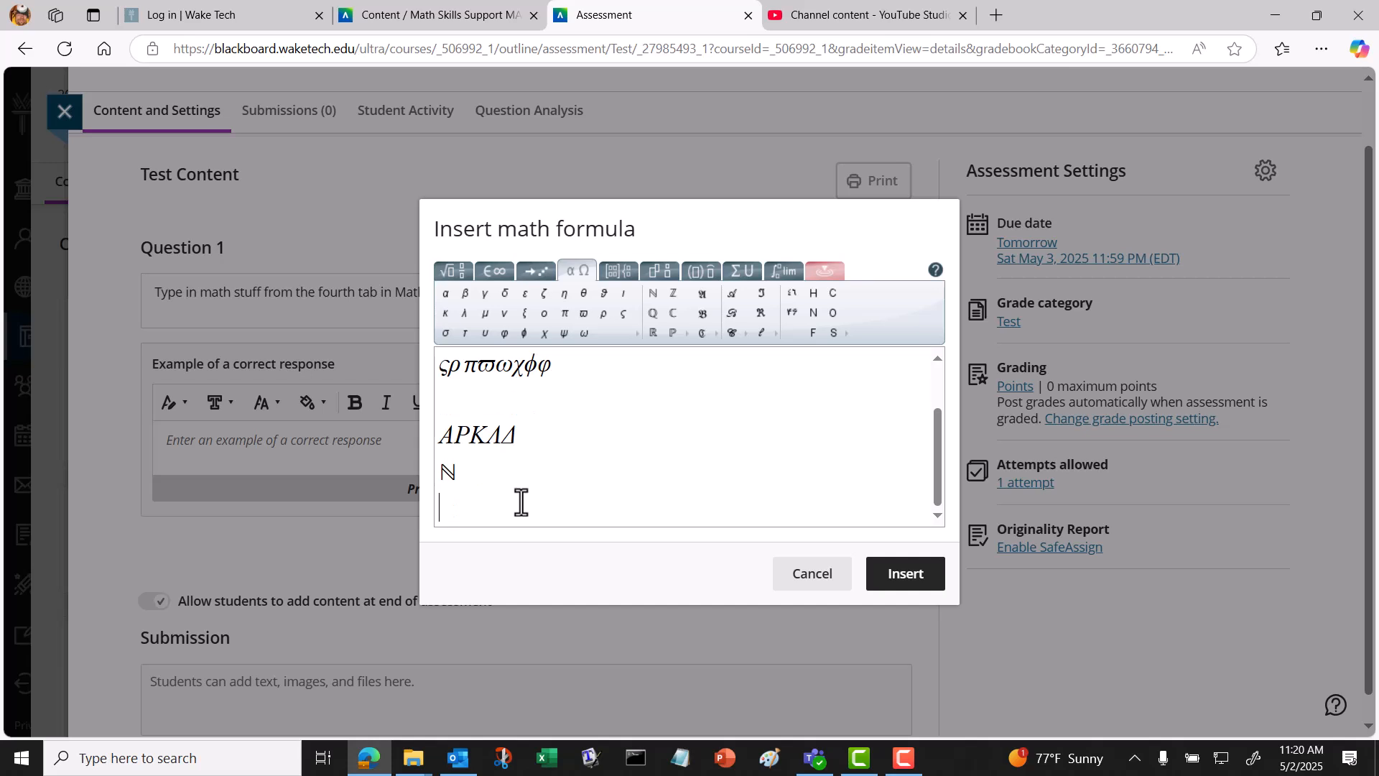
pyautogui.click(676, 298)
pyautogui.press('Return')
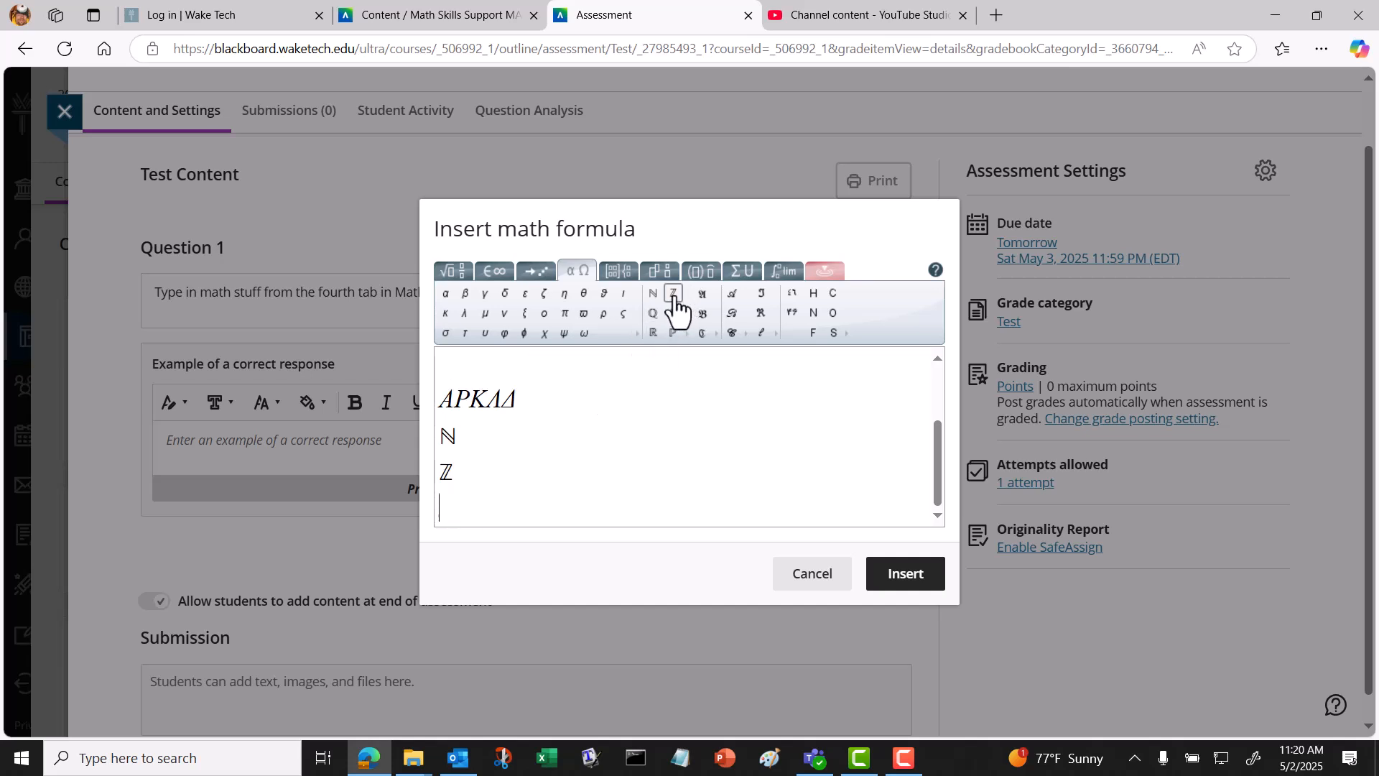
pyautogui.click(652, 315)
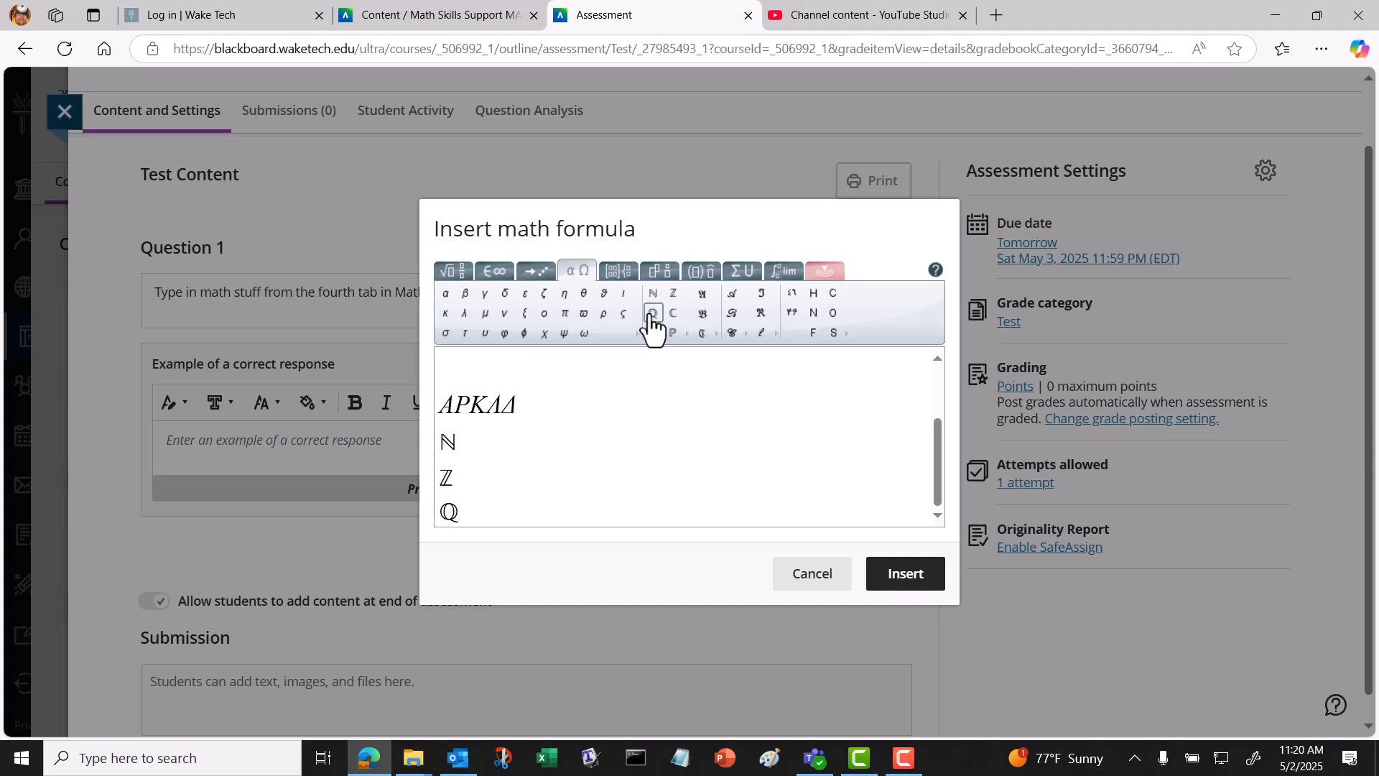
# Add the symbols ℂ, ℝ and ℙ on separate lines below ℚ, with a double-struck lowercase f after ℙ.
pyautogui.press('Return')
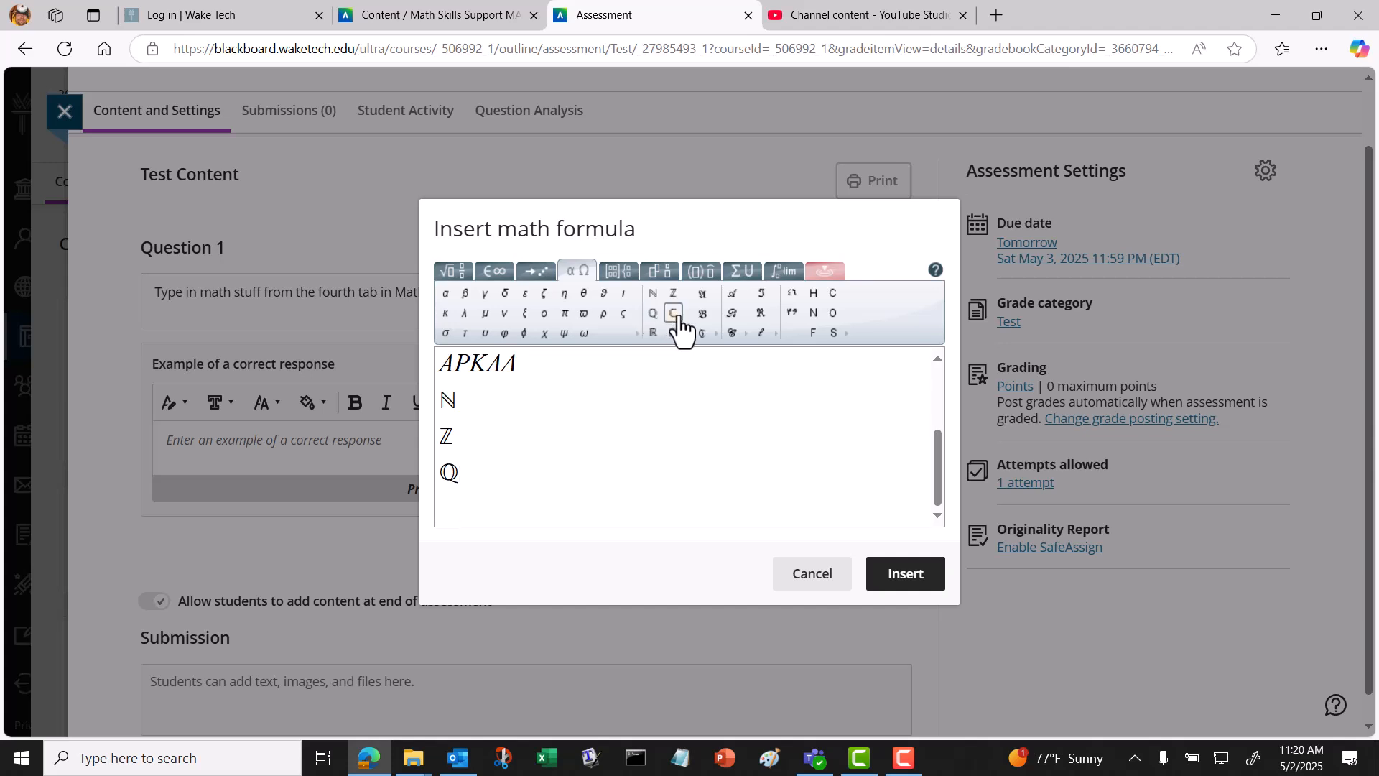
pyautogui.click(674, 314)
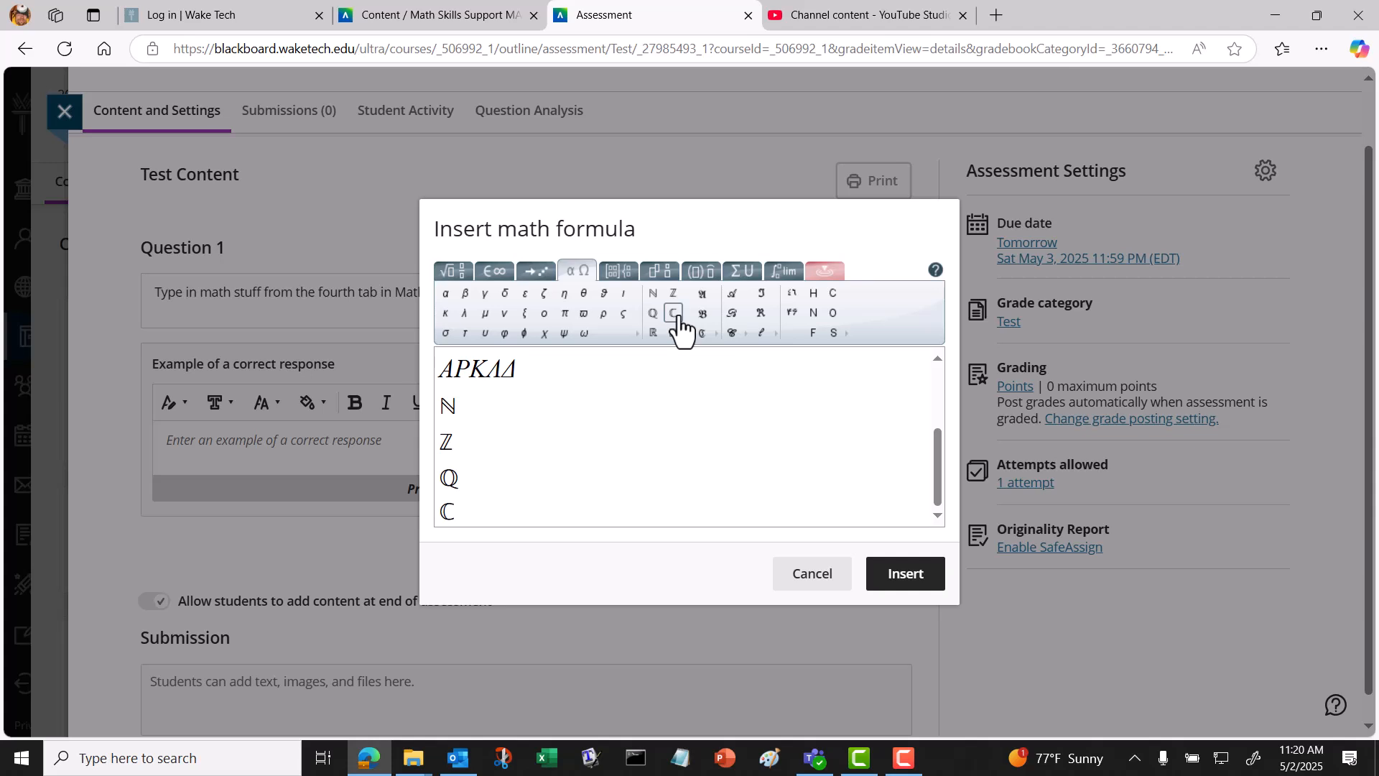
pyautogui.press('Return')
pyautogui.click(651, 334)
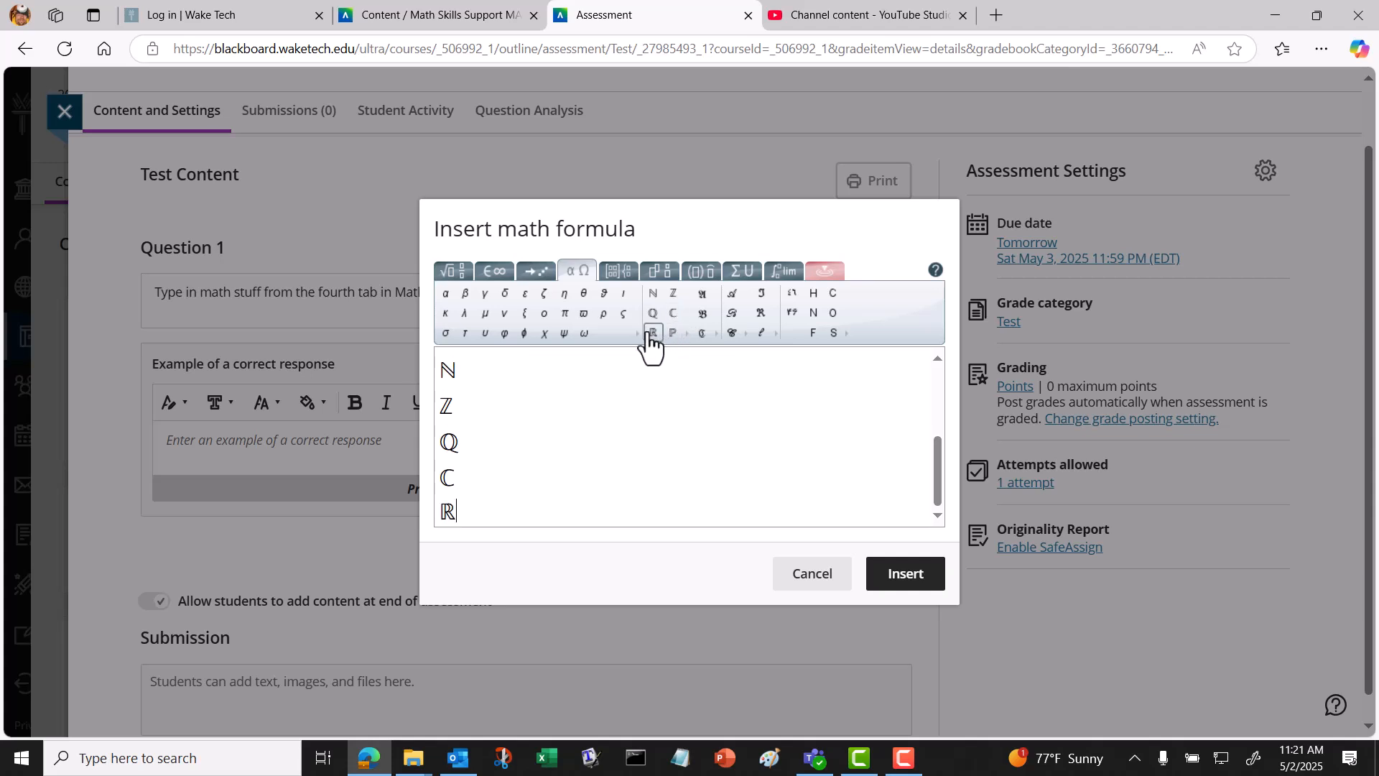
pyautogui.press('Return')
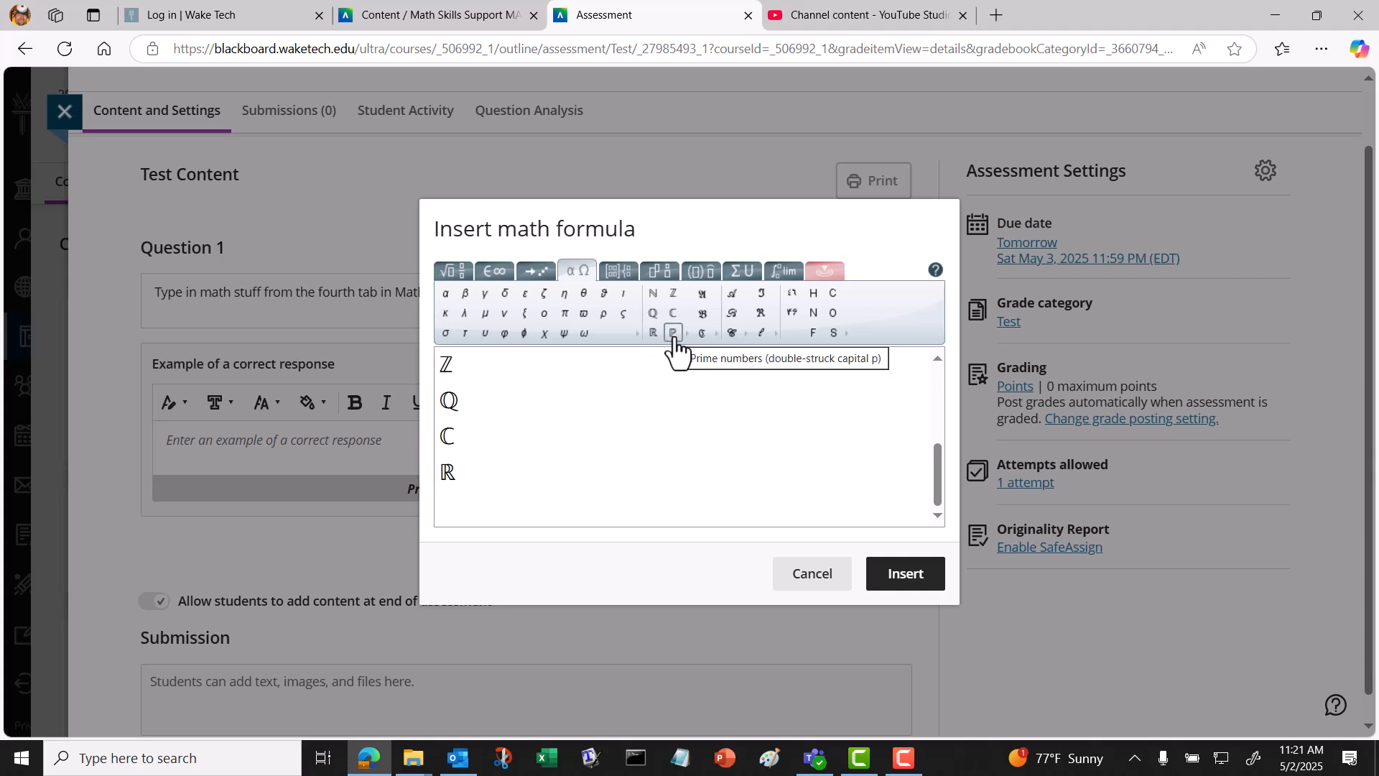
pyautogui.click(674, 334)
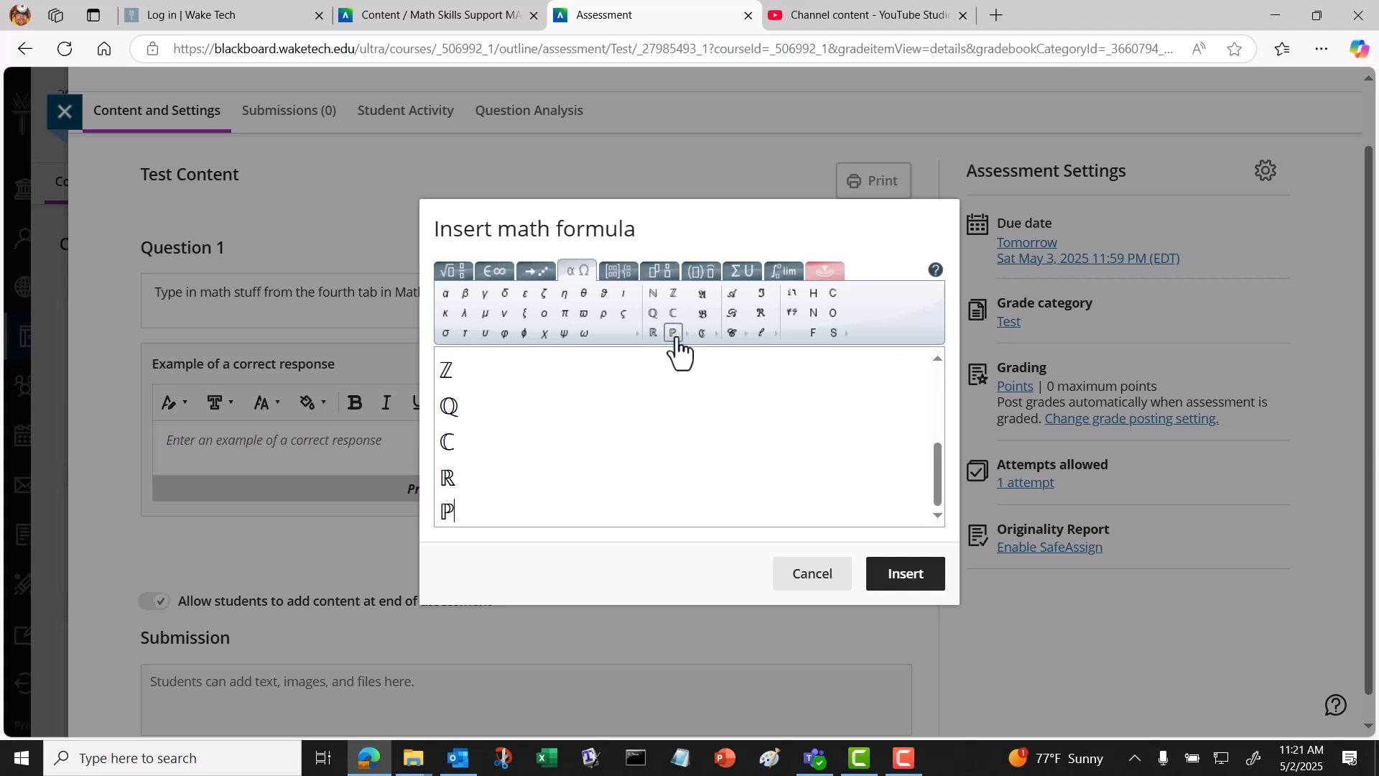
pyautogui.click(686, 337)
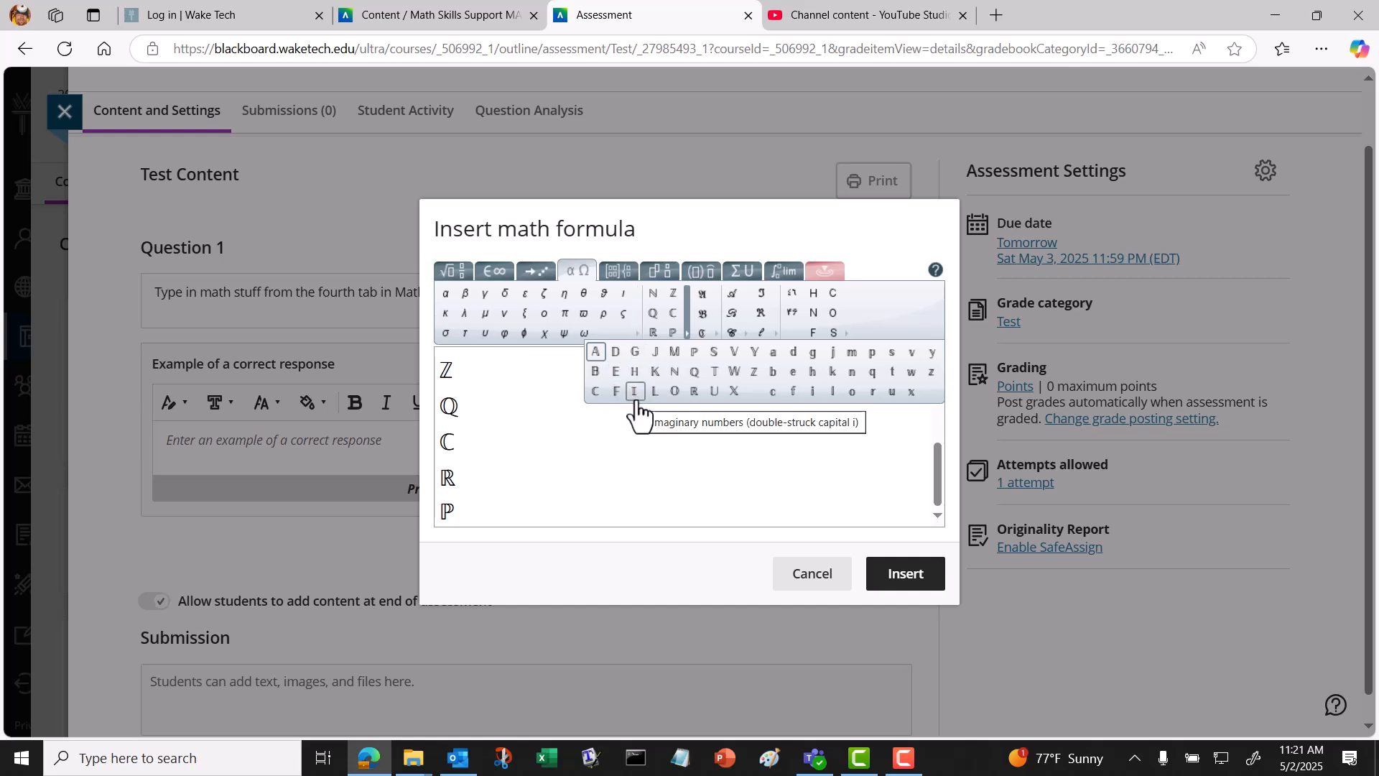
pyautogui.click(793, 391)
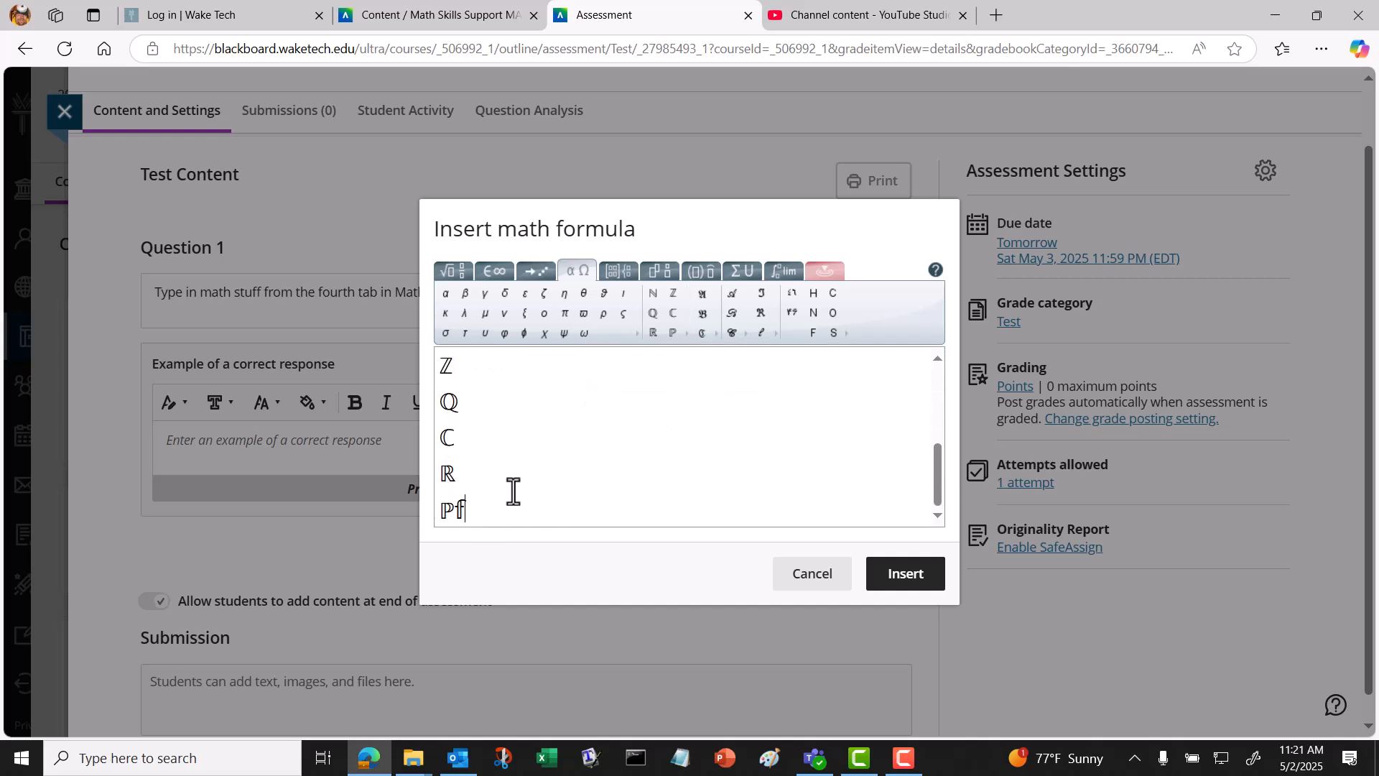
# Leave a blank line below the double-struck symbols and add the Fraktur capitals D, C, A, B and Z.
pyautogui.press('Return')
pyautogui.press('Return')
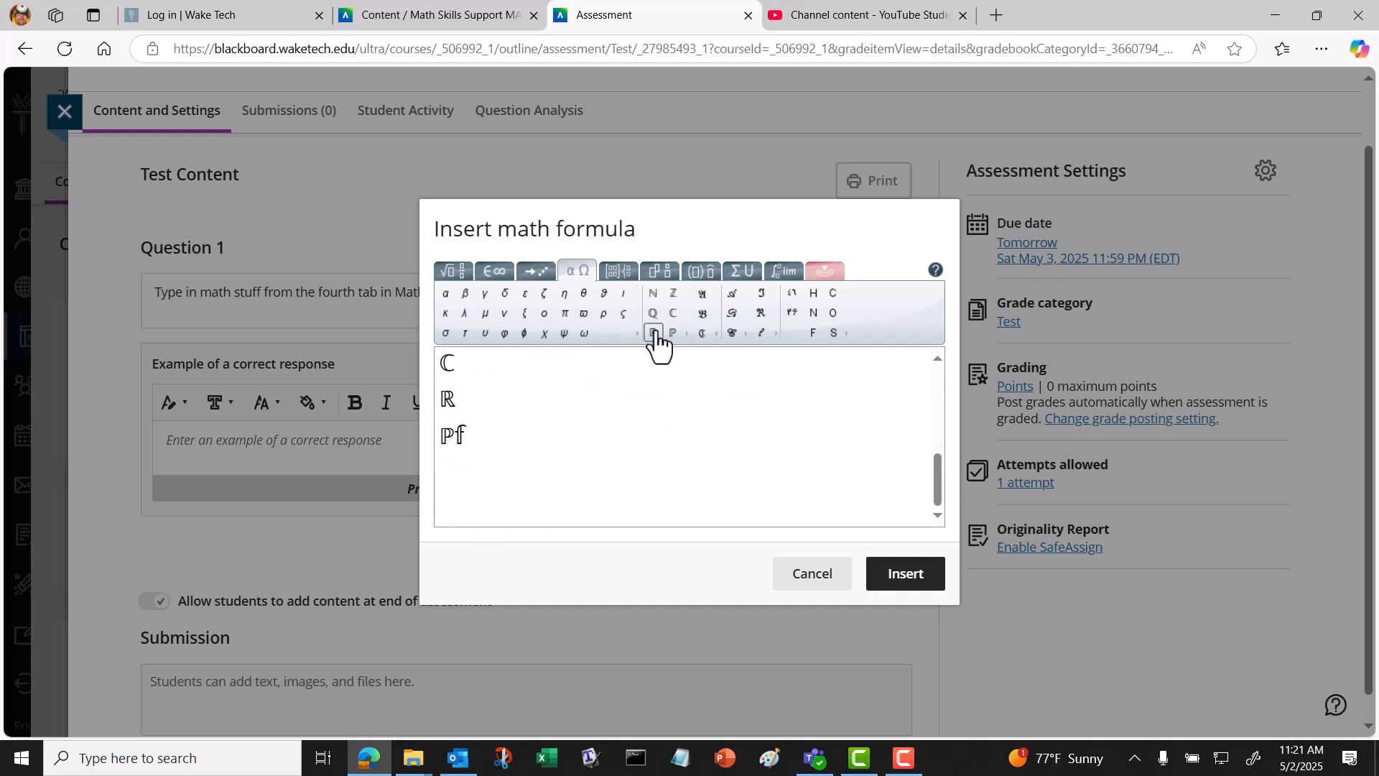
pyautogui.click(715, 337)
pyautogui.click(615, 354)
pyautogui.click(702, 333)
pyautogui.click(703, 293)
pyautogui.click(703, 313)
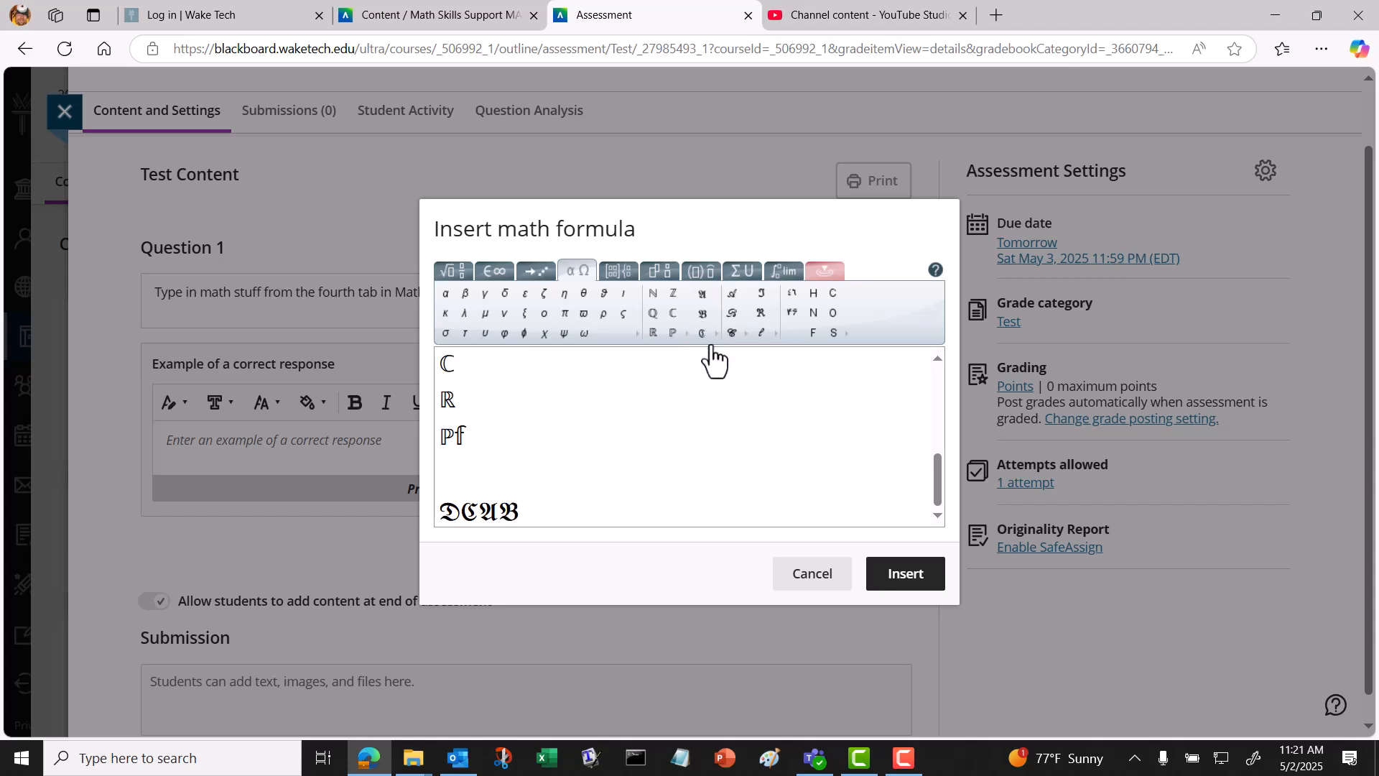
pyautogui.click(716, 335)
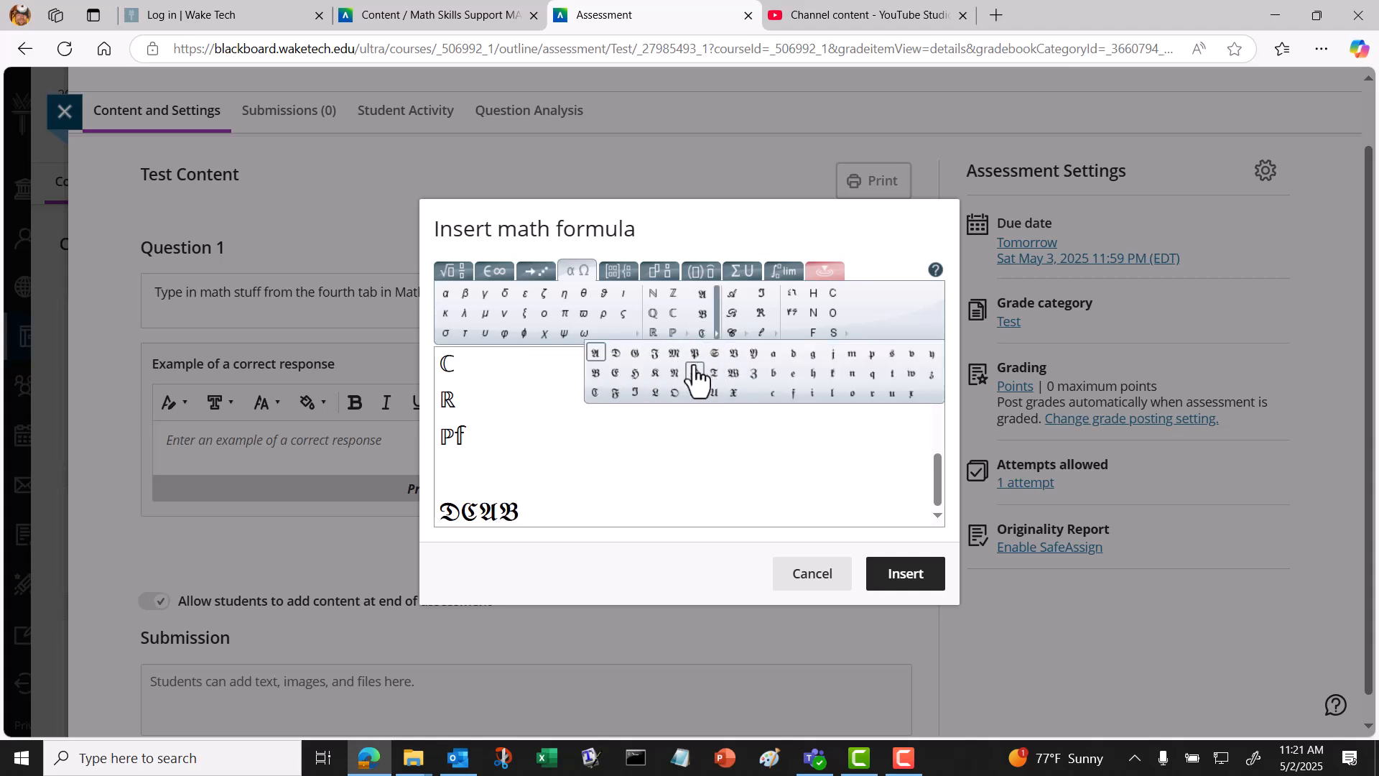
pyautogui.click(752, 374)
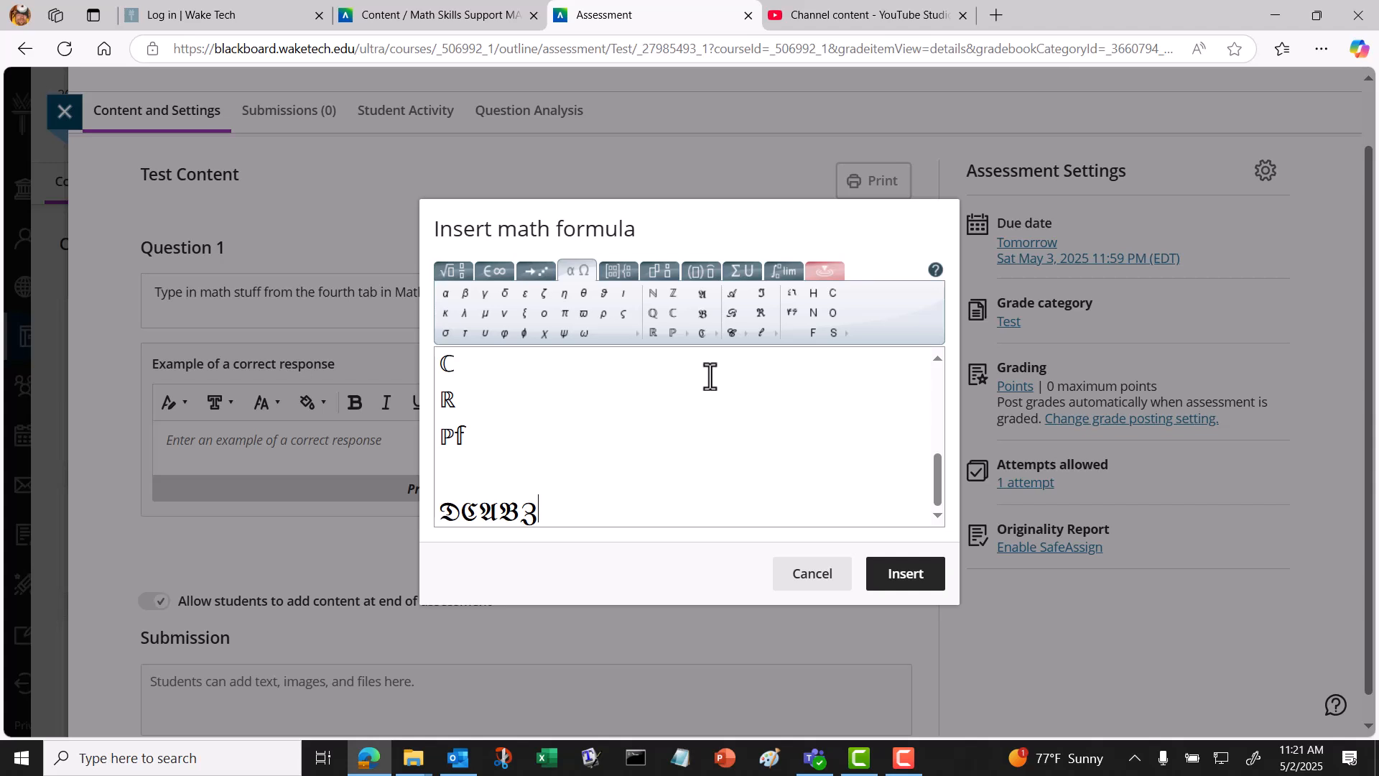
# Leave a blank line below the Fraktur capitals, add the Fraktur letters c, V and m, and start a new line.
pyautogui.press('Return')
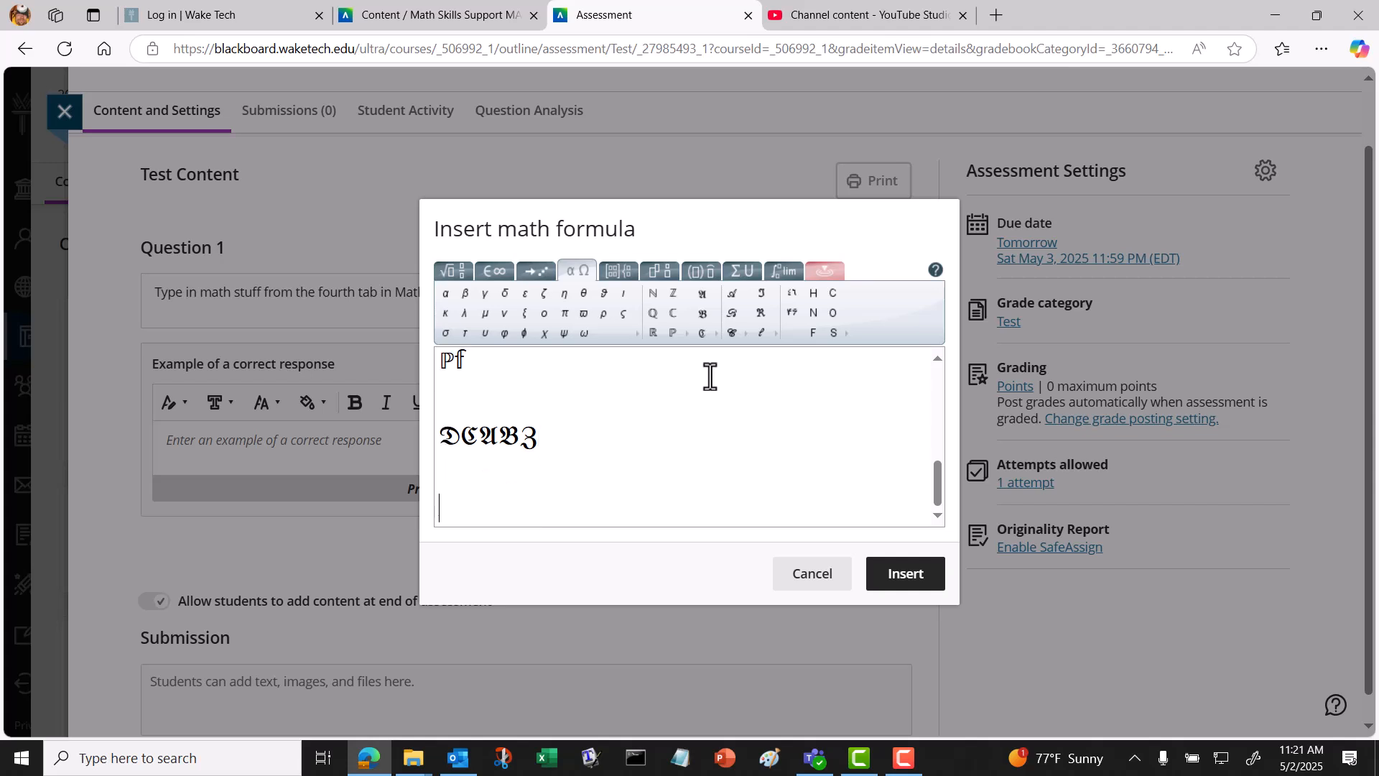
pyautogui.click(717, 336)
pyautogui.click(773, 393)
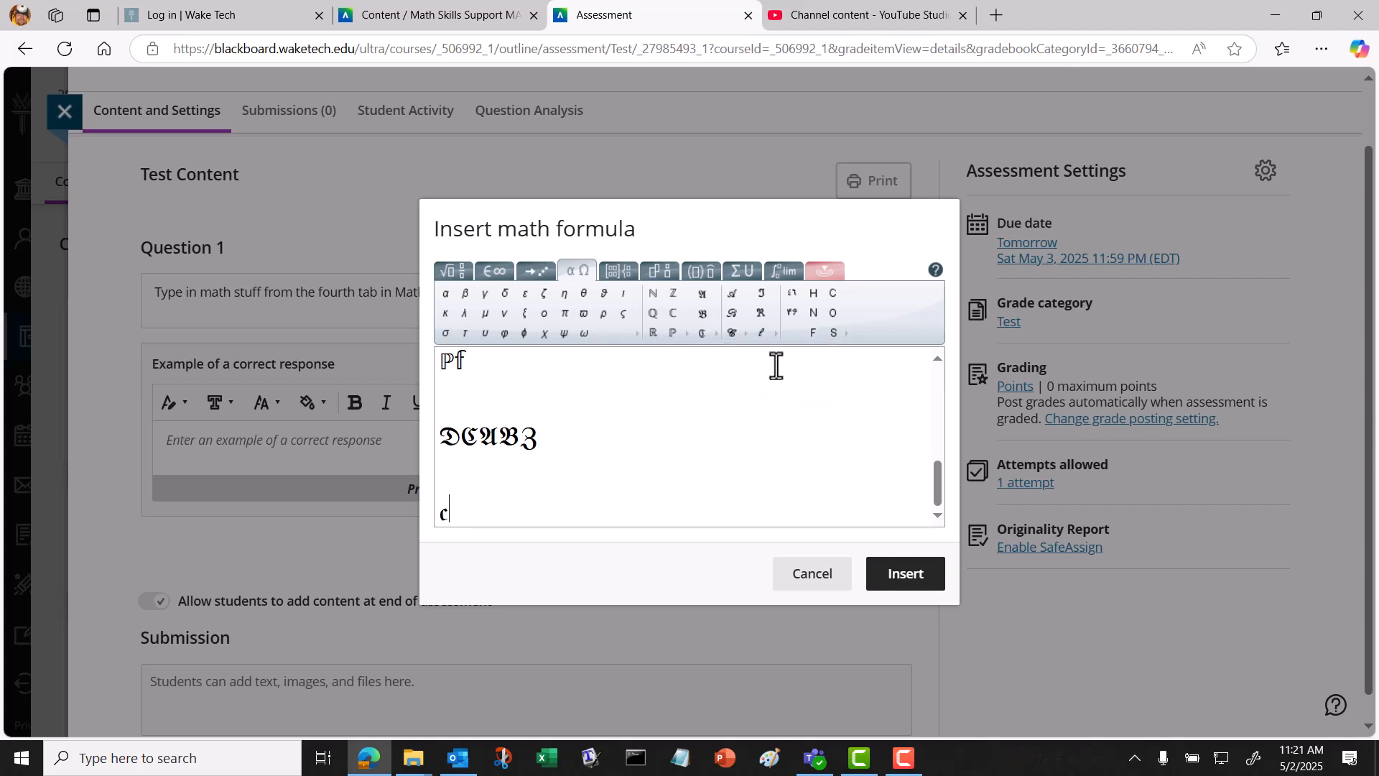
pyautogui.click(747, 334)
pyautogui.click(806, 374)
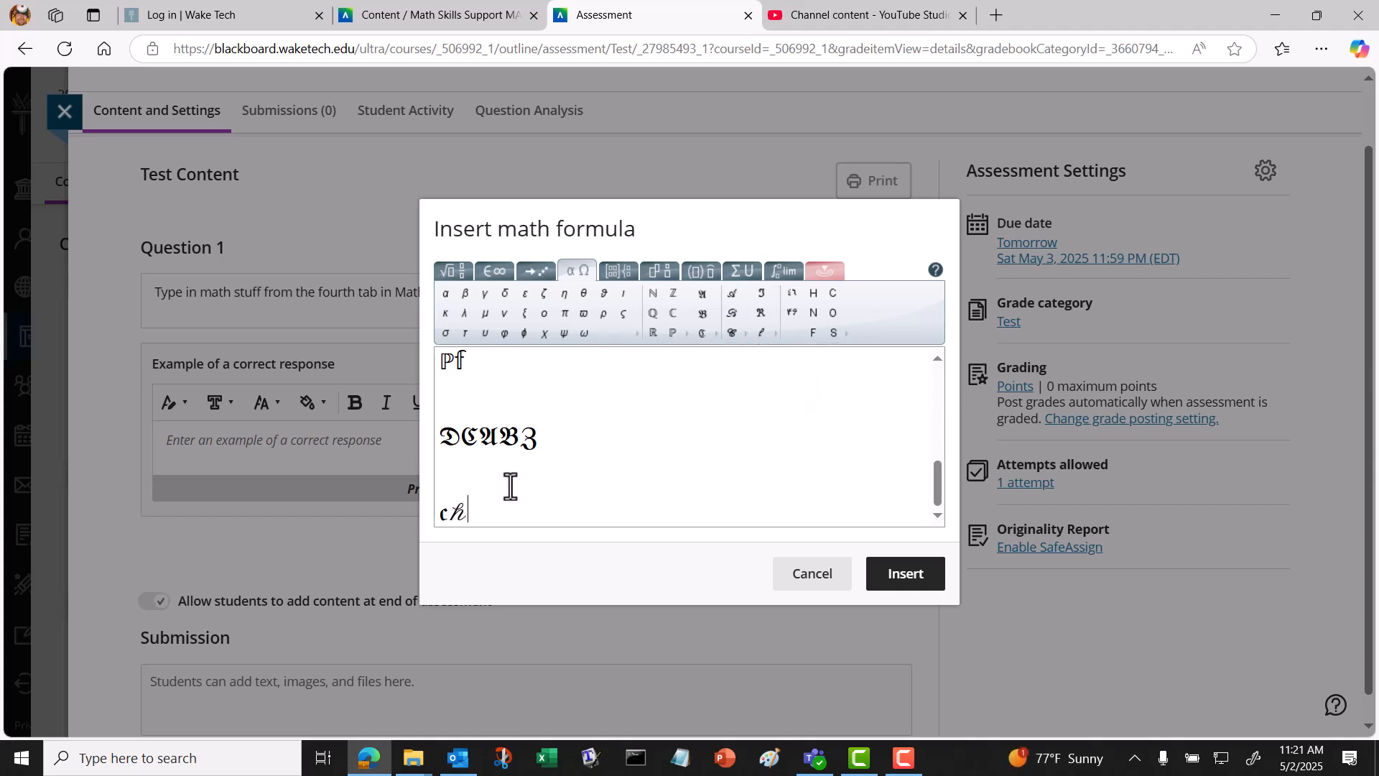
pyautogui.click(717, 335)
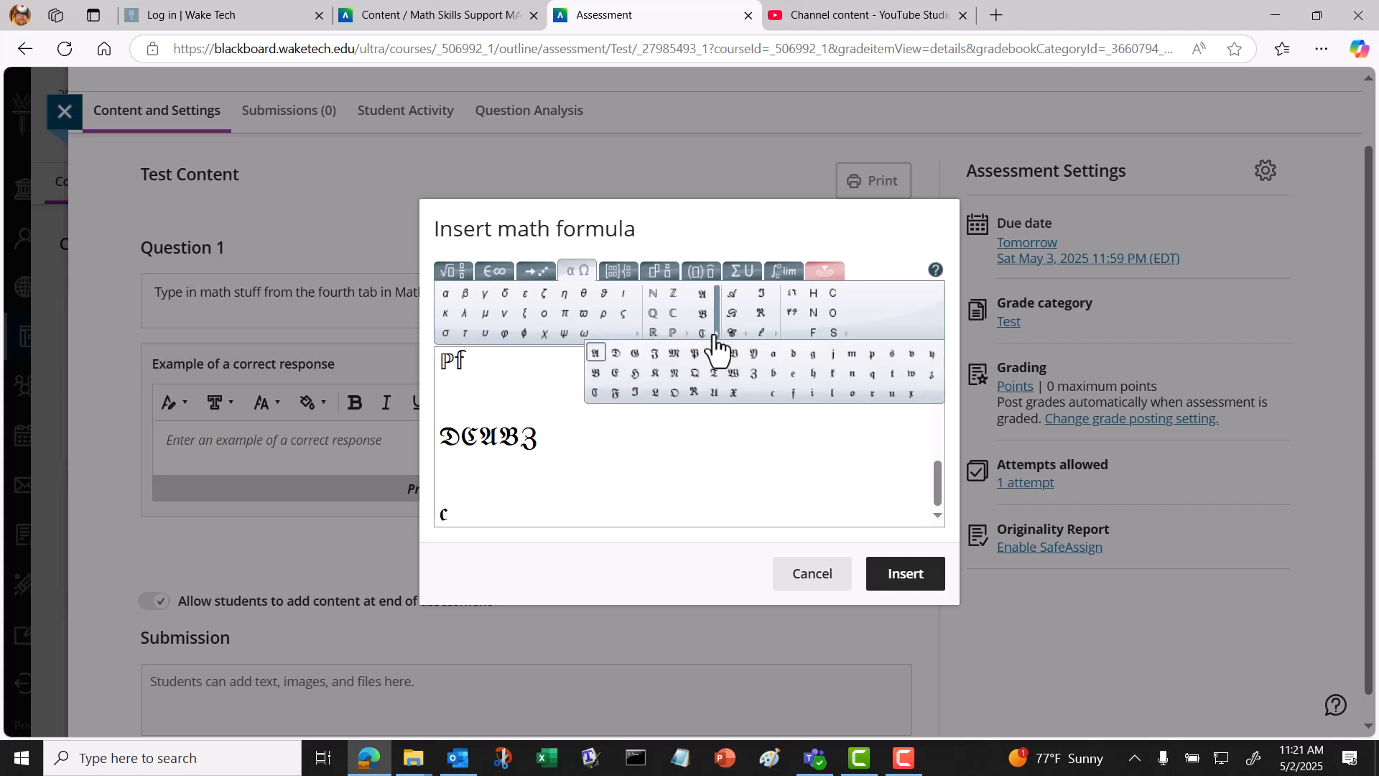
pyautogui.click(734, 353)
pyautogui.click(717, 336)
pyautogui.click(853, 374)
pyautogui.press('Return')
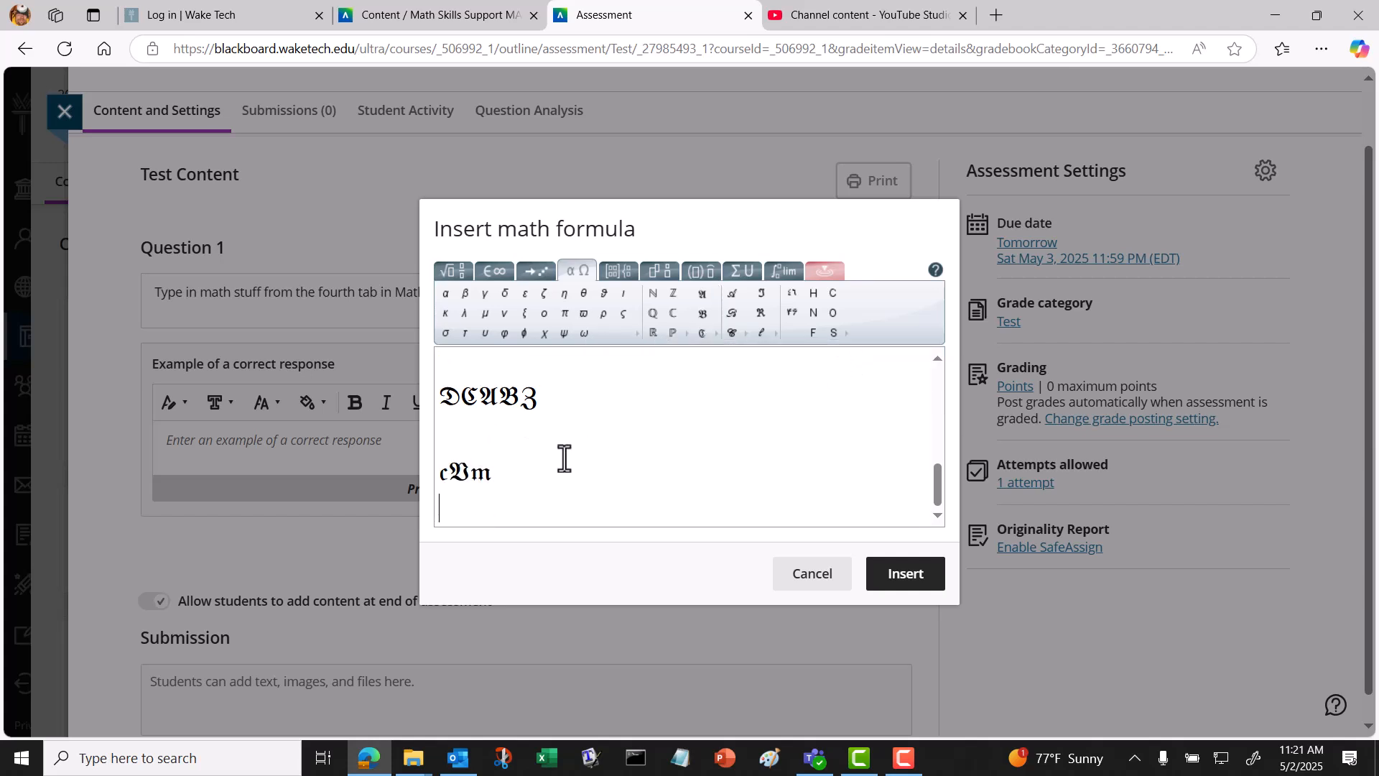
# Add the script letters A, B, C, Z, h and i on one line below the Fraktur c, V and m.
pyautogui.click(733, 293)
pyautogui.click(732, 312)
pyautogui.click(732, 333)
pyautogui.click(746, 335)
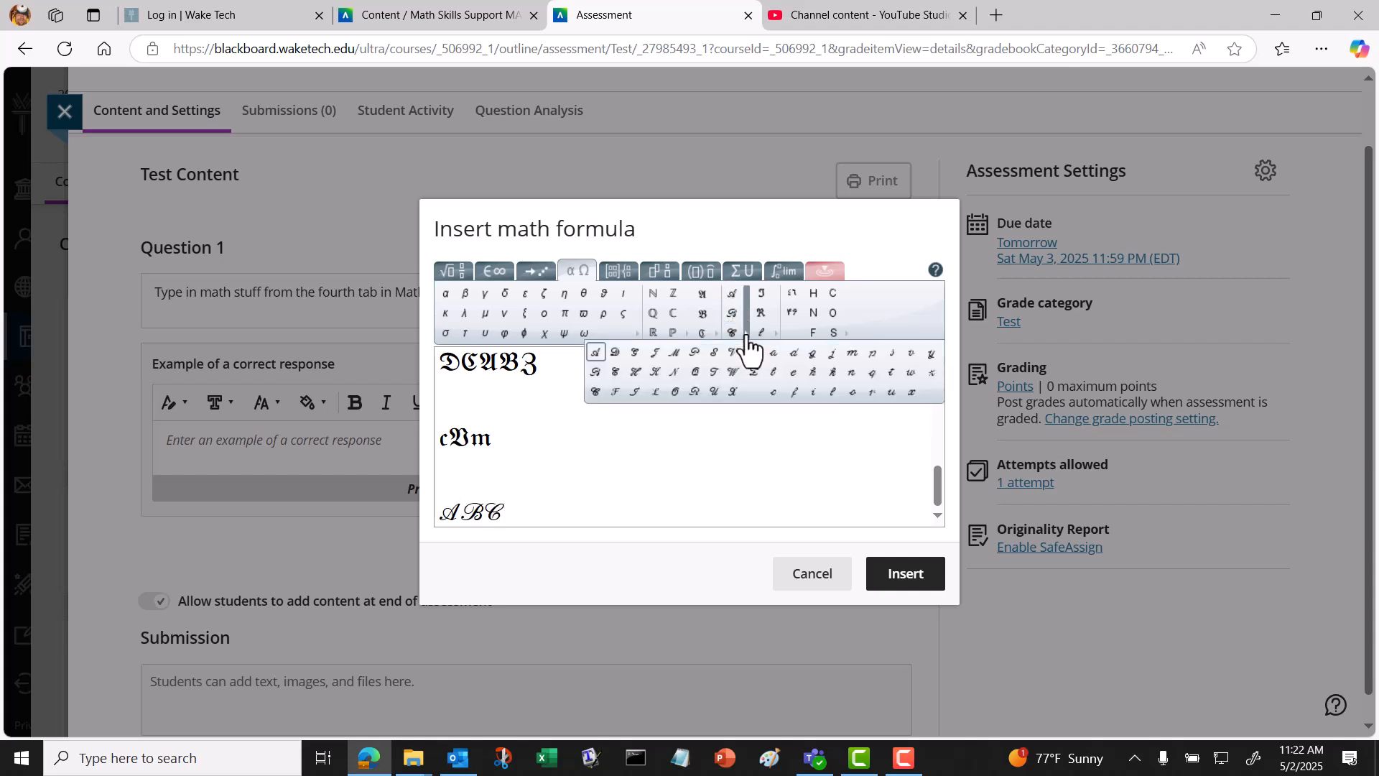
pyautogui.click(758, 386)
pyautogui.click(745, 335)
pyautogui.click(806, 384)
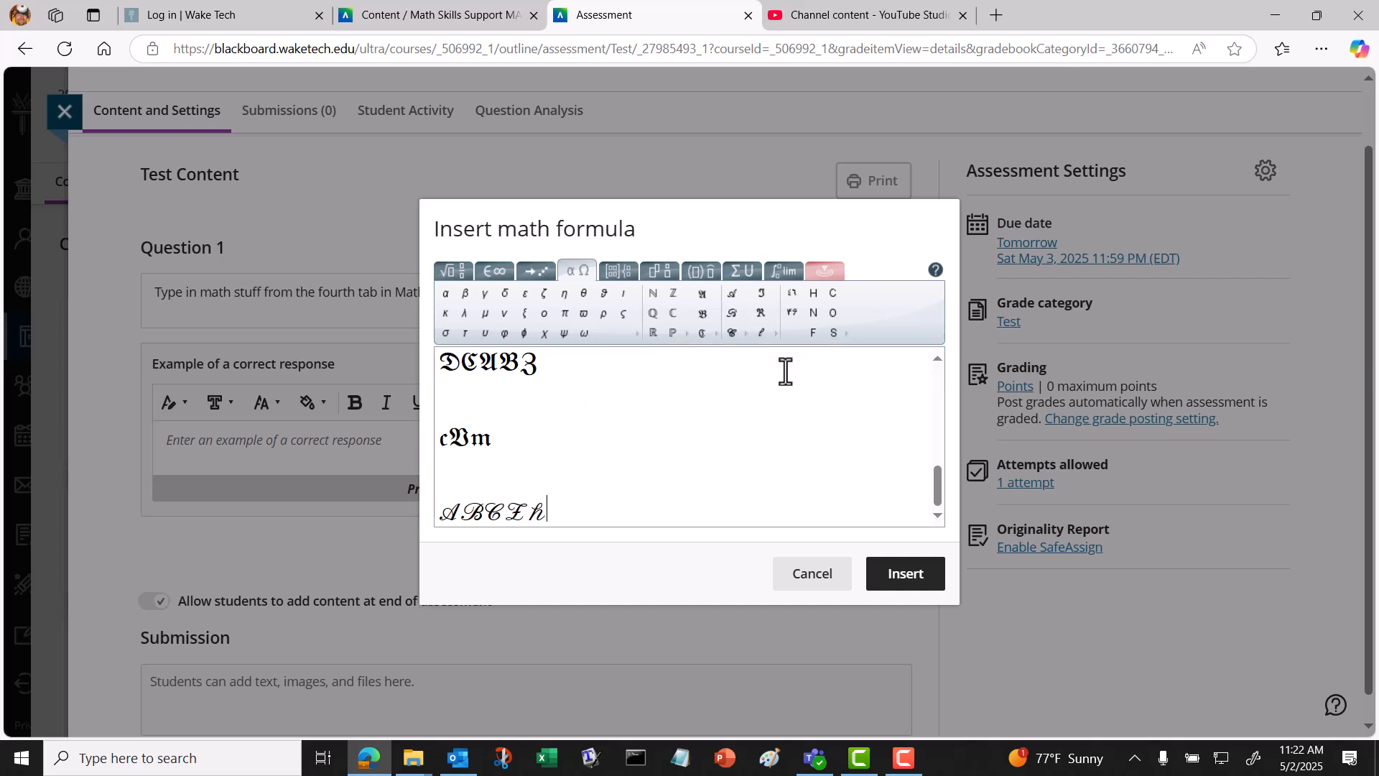
pyautogui.click(746, 334)
pyautogui.click(814, 392)
pyautogui.press('Return')
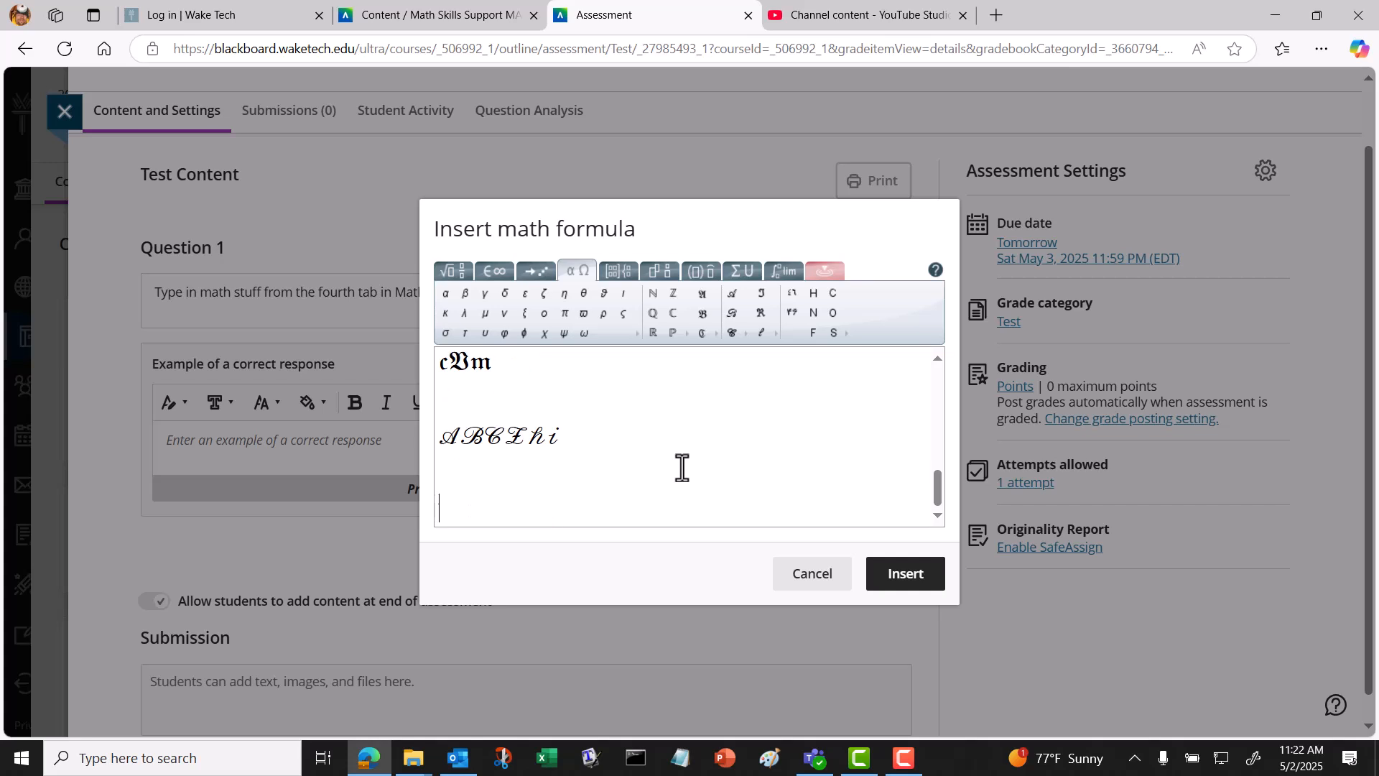
# Below the script letters, add the symbols ℑ, ℜ and ℓ, each on its own line.
pyautogui.click(763, 295)
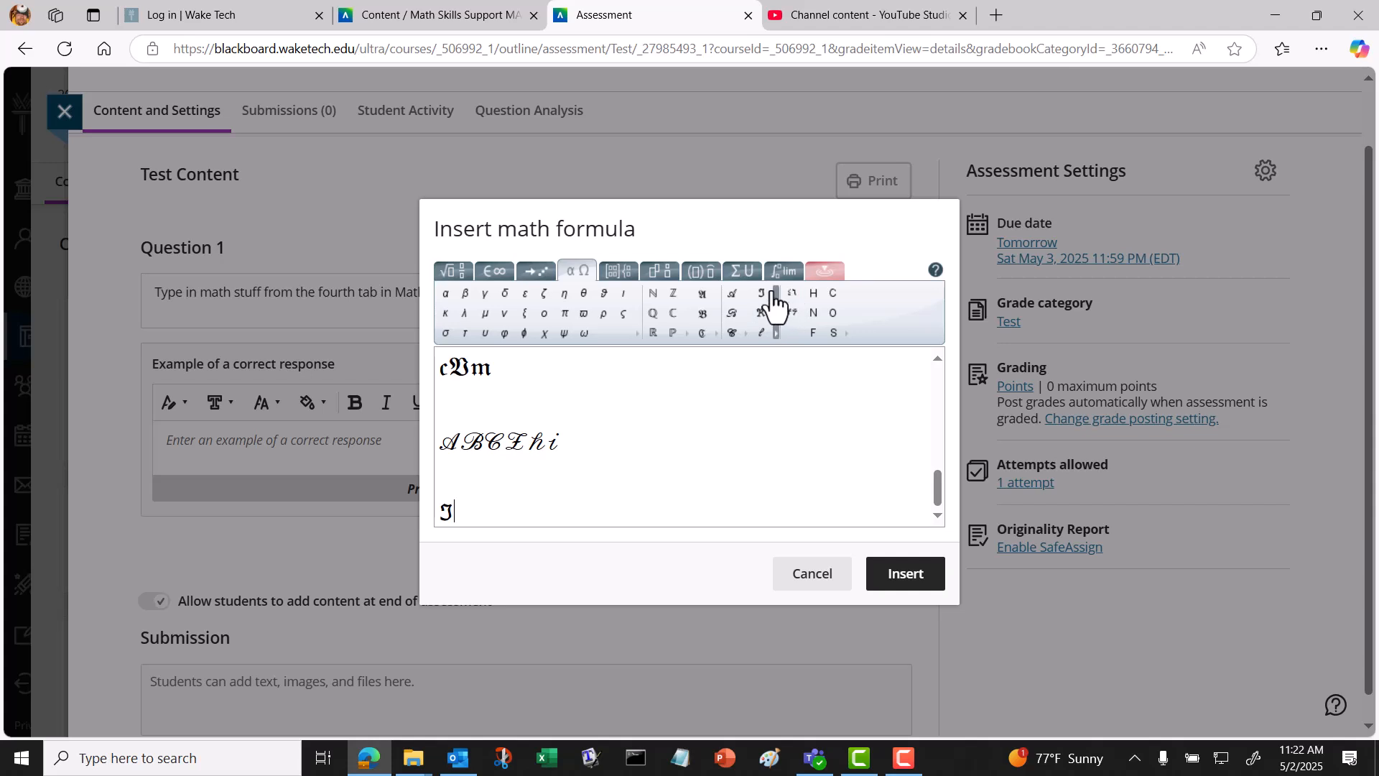
pyautogui.click(760, 316)
pyautogui.click(457, 510)
pyautogui.press('Return')
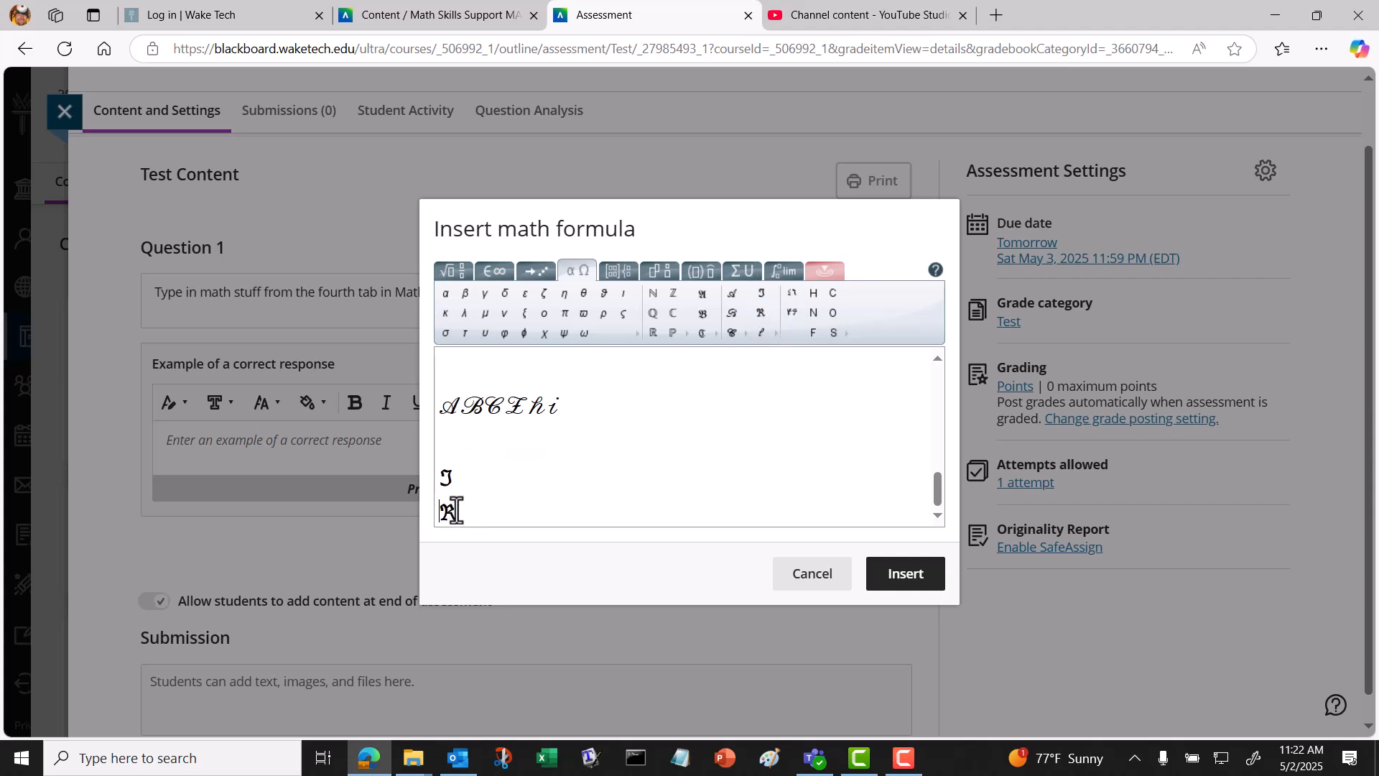
pyautogui.press('Return')
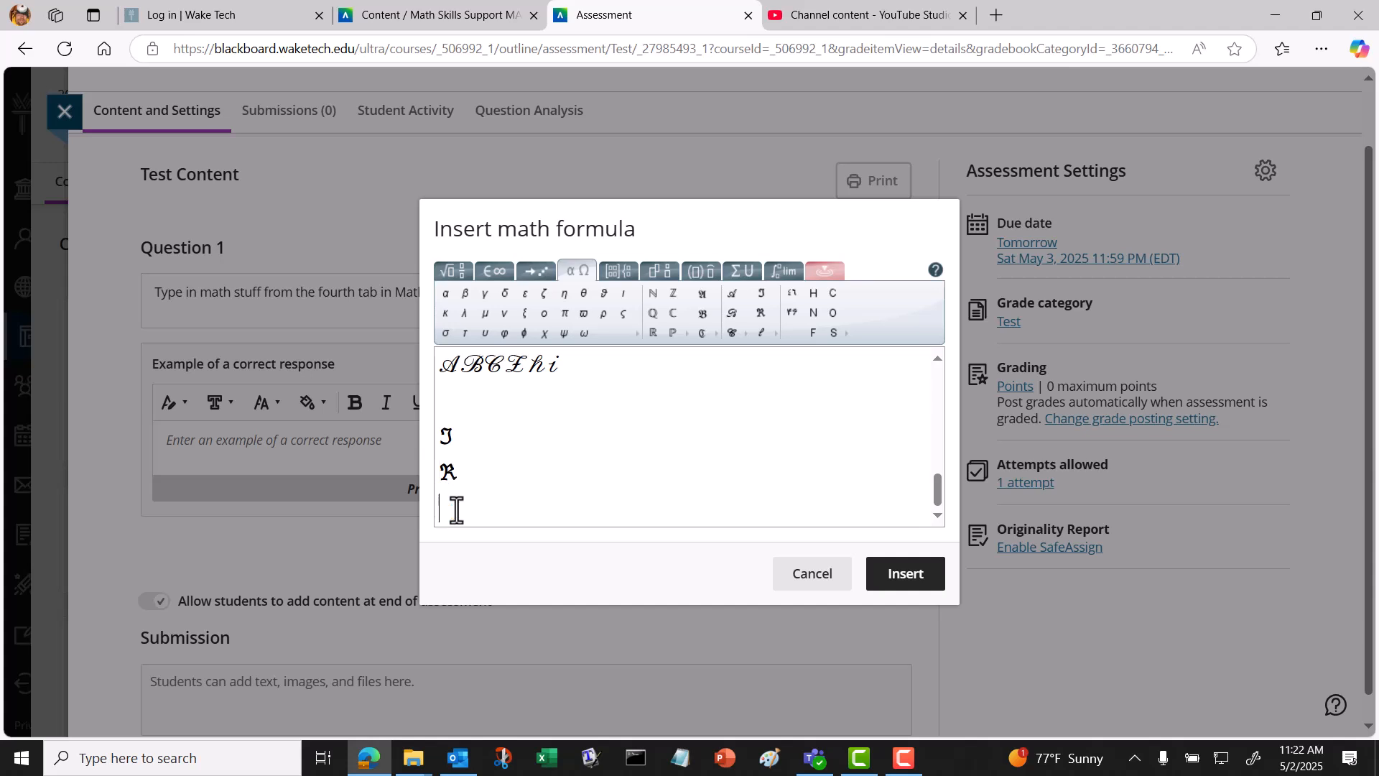
pyautogui.click(762, 333)
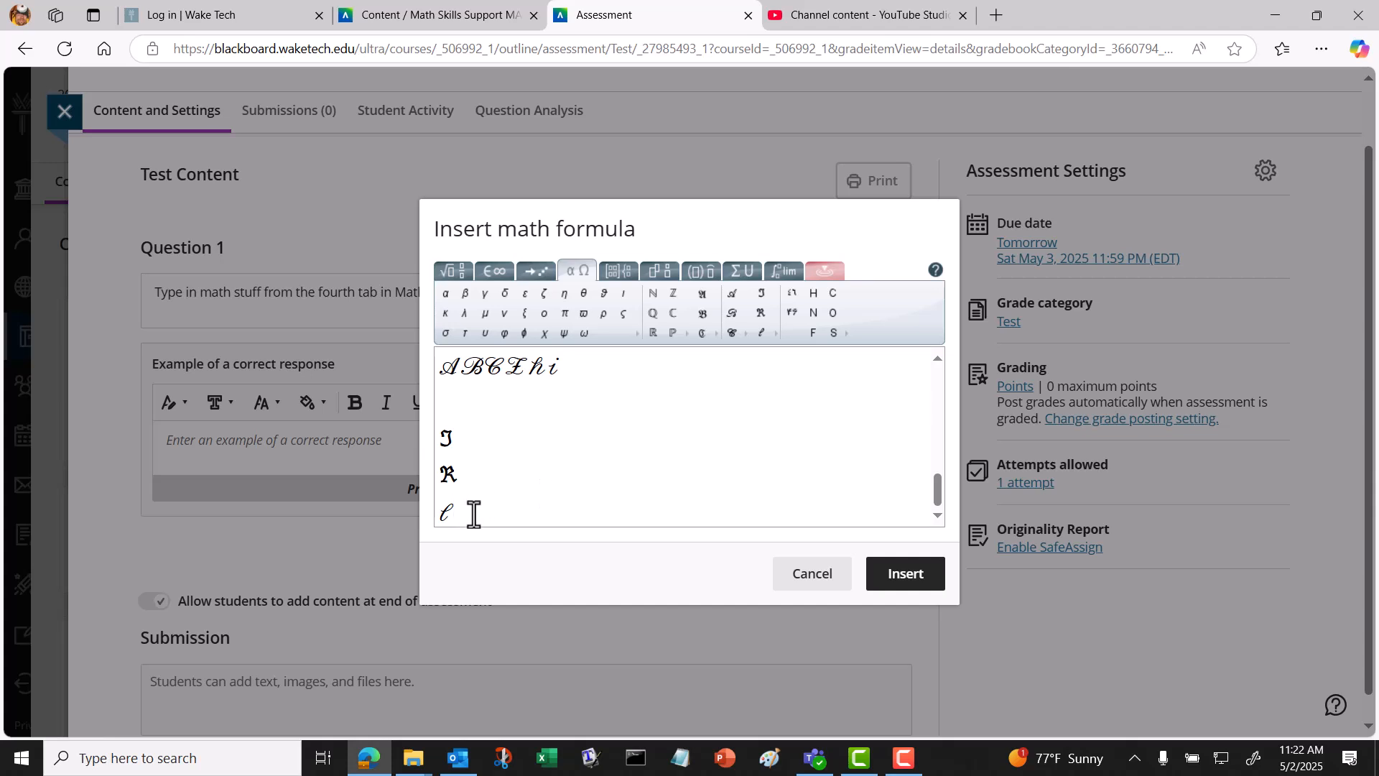
pyautogui.press('Return')
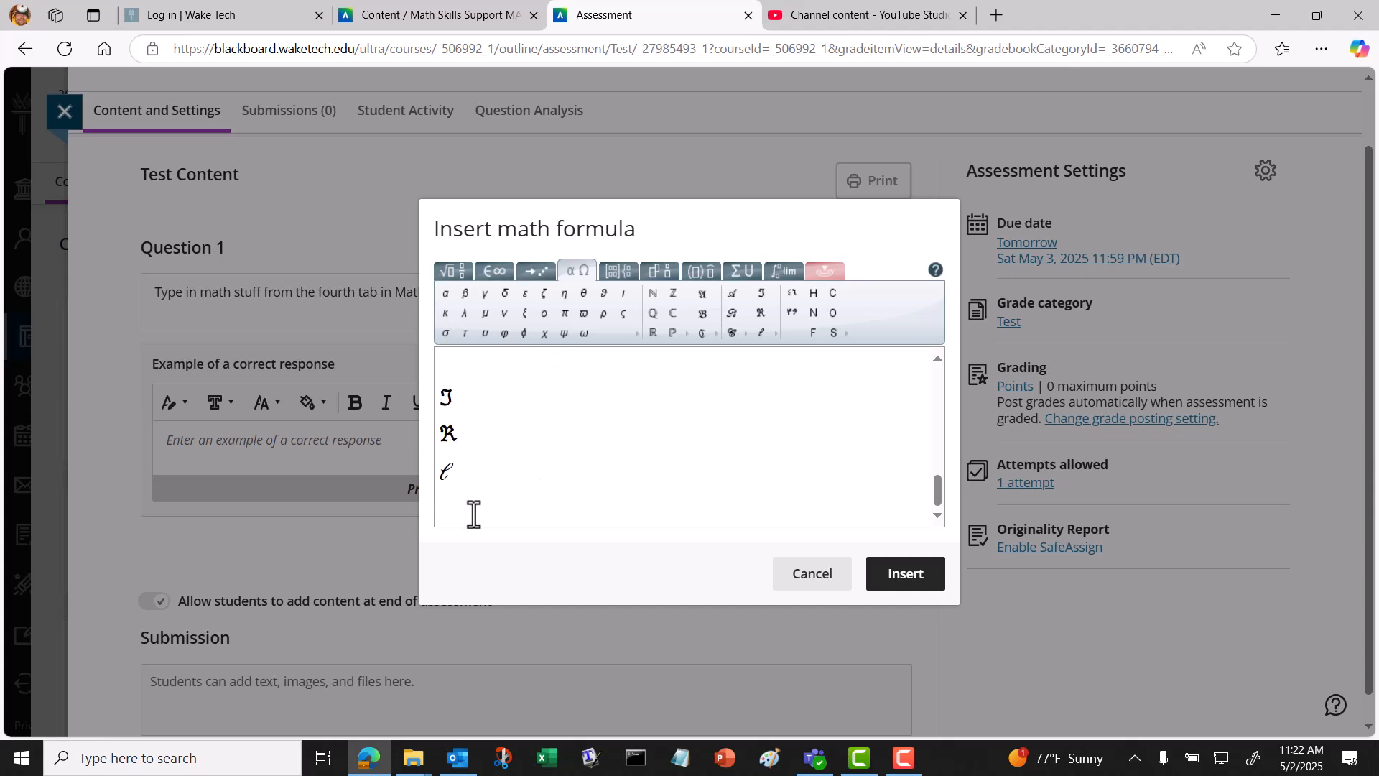
# Add the aleph symbol ℵ, script capital L and script capital Z on separate lines below ℓ.
pyautogui.click(778, 337)
pyautogui.click(787, 370)
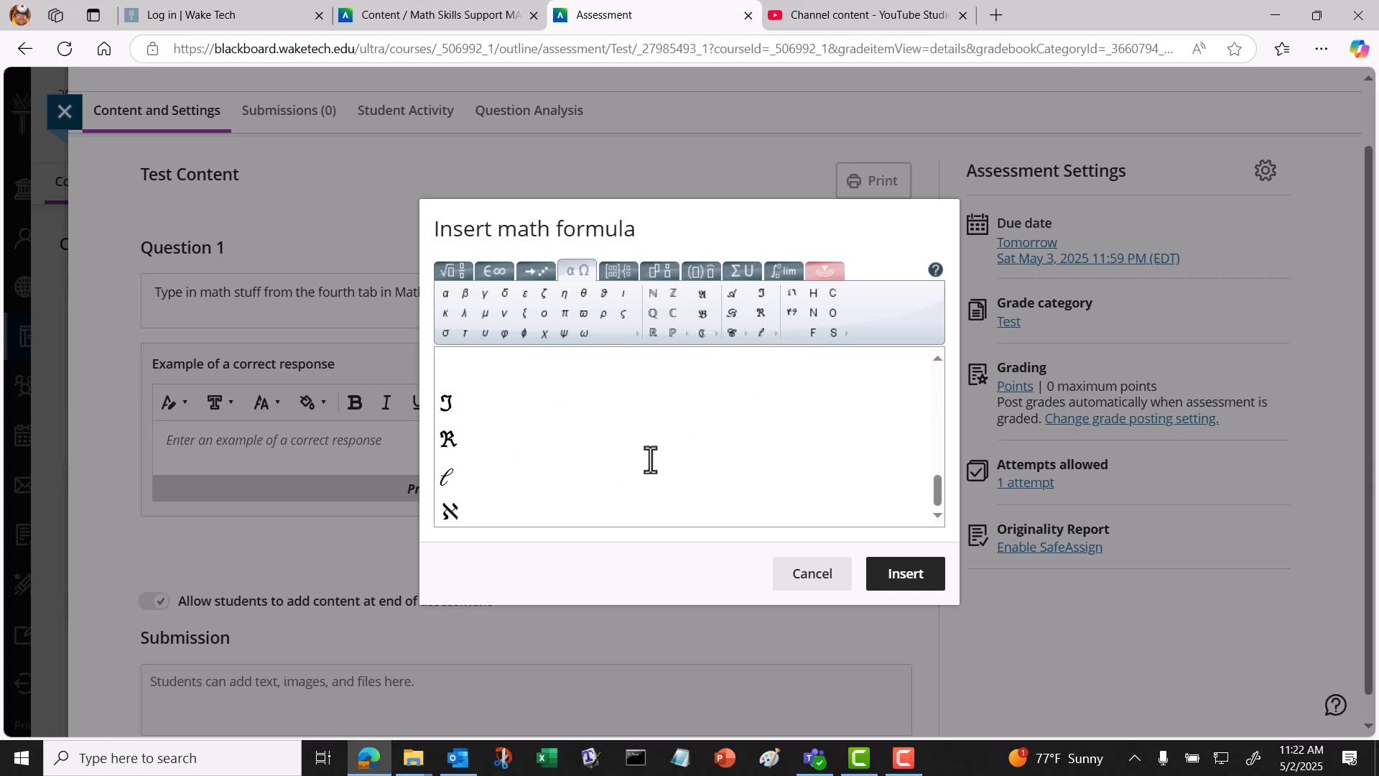
pyautogui.press('Return')
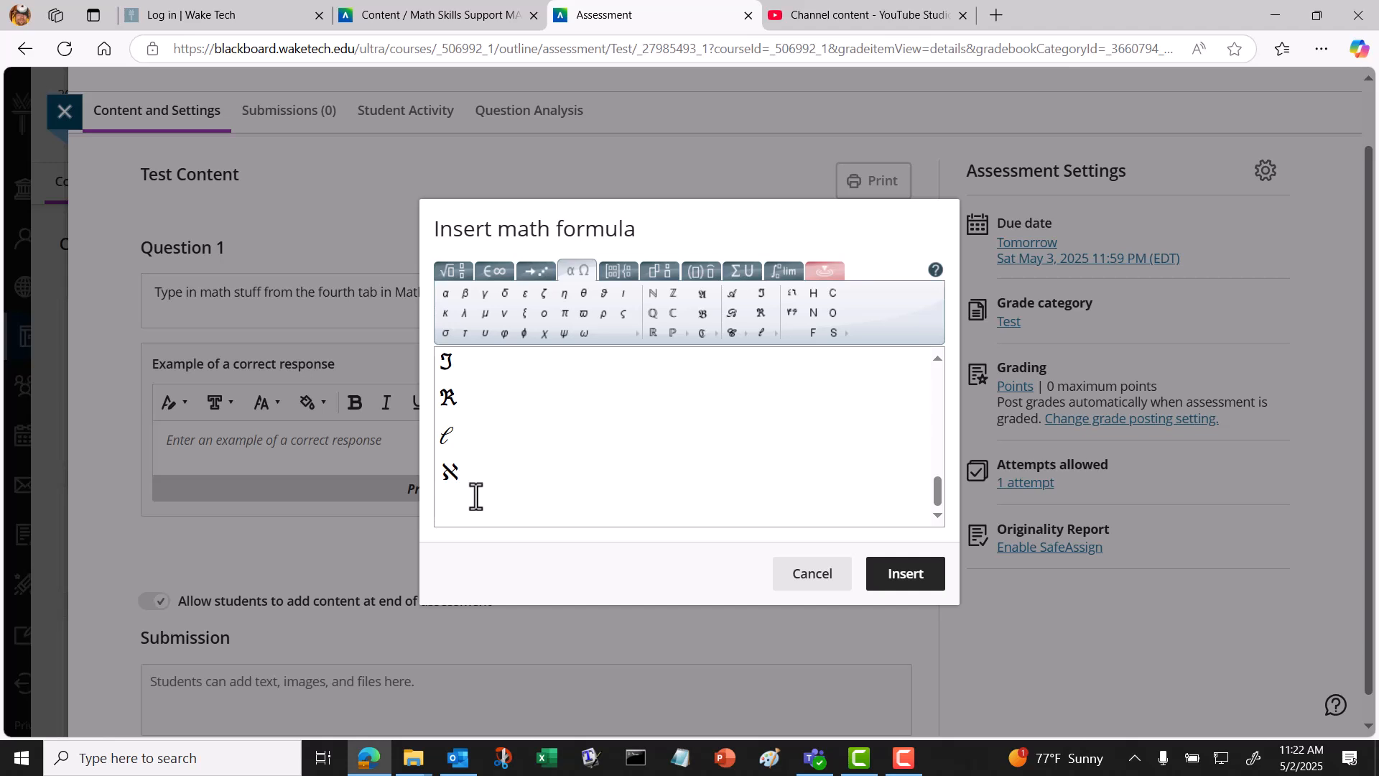
pyautogui.click(776, 336)
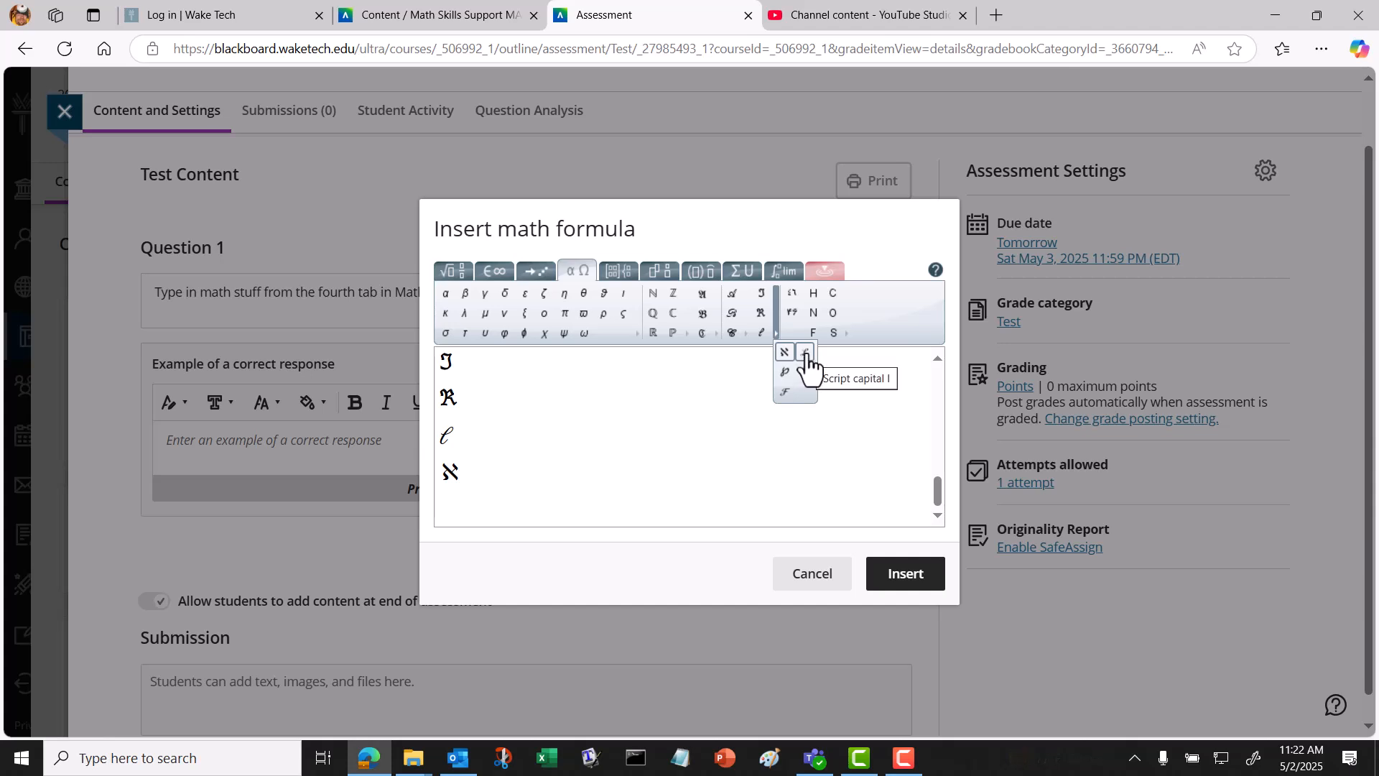
pyautogui.click(806, 353)
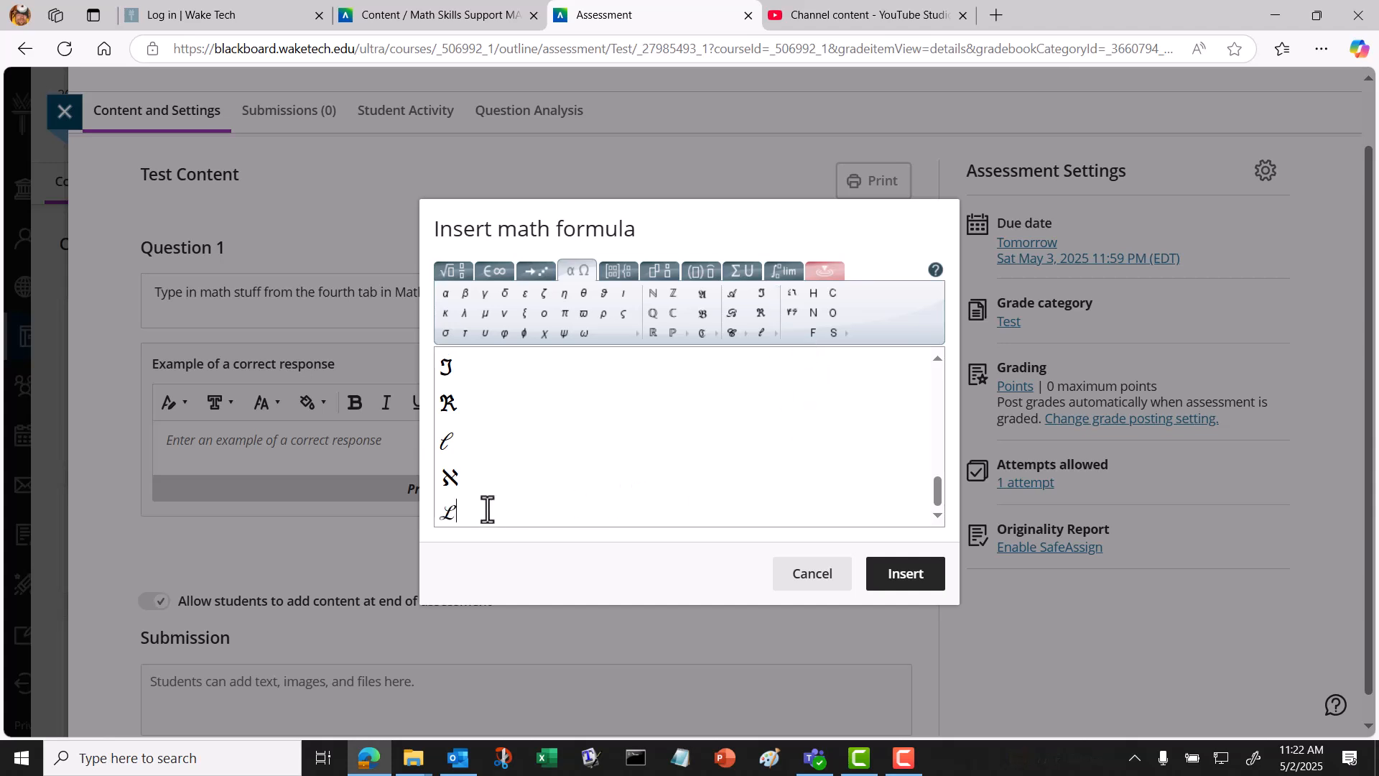
pyautogui.press('Return')
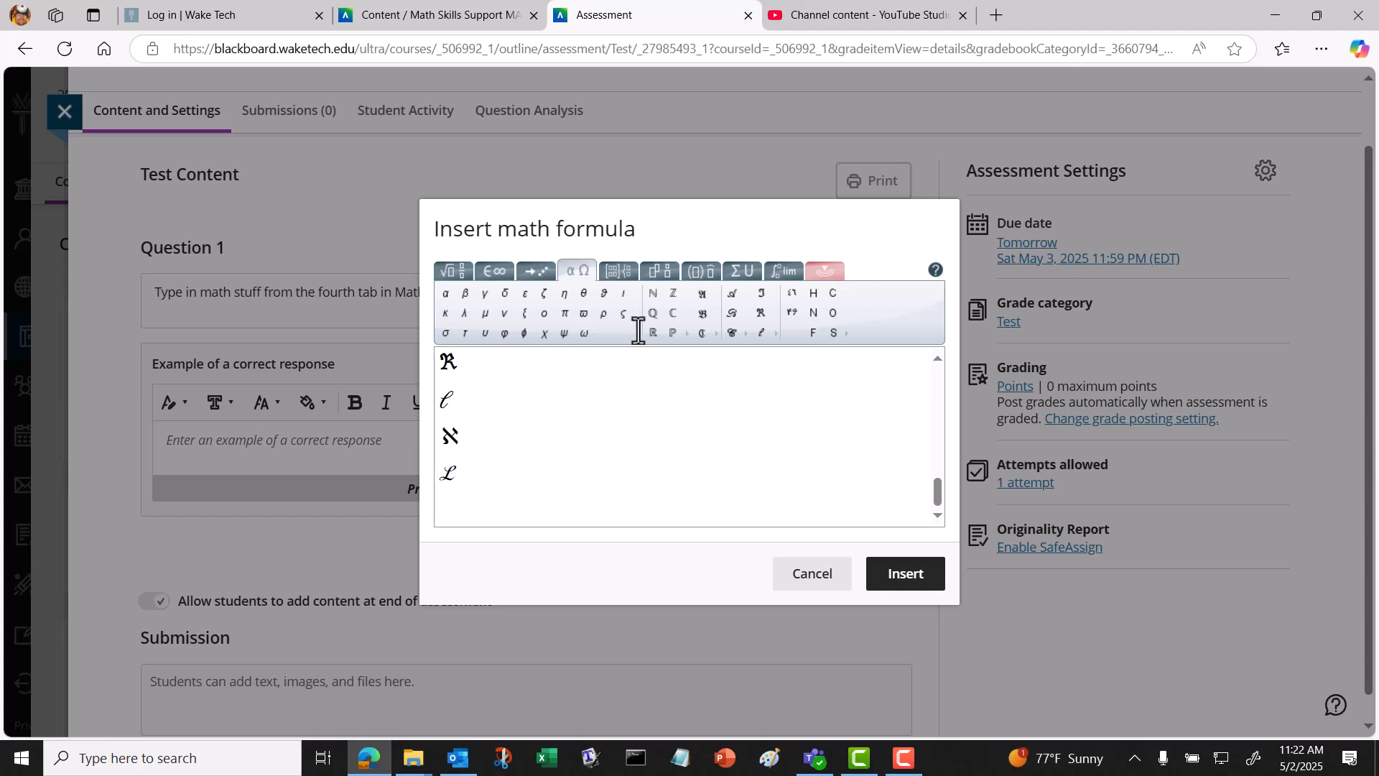
pyautogui.click(775, 336)
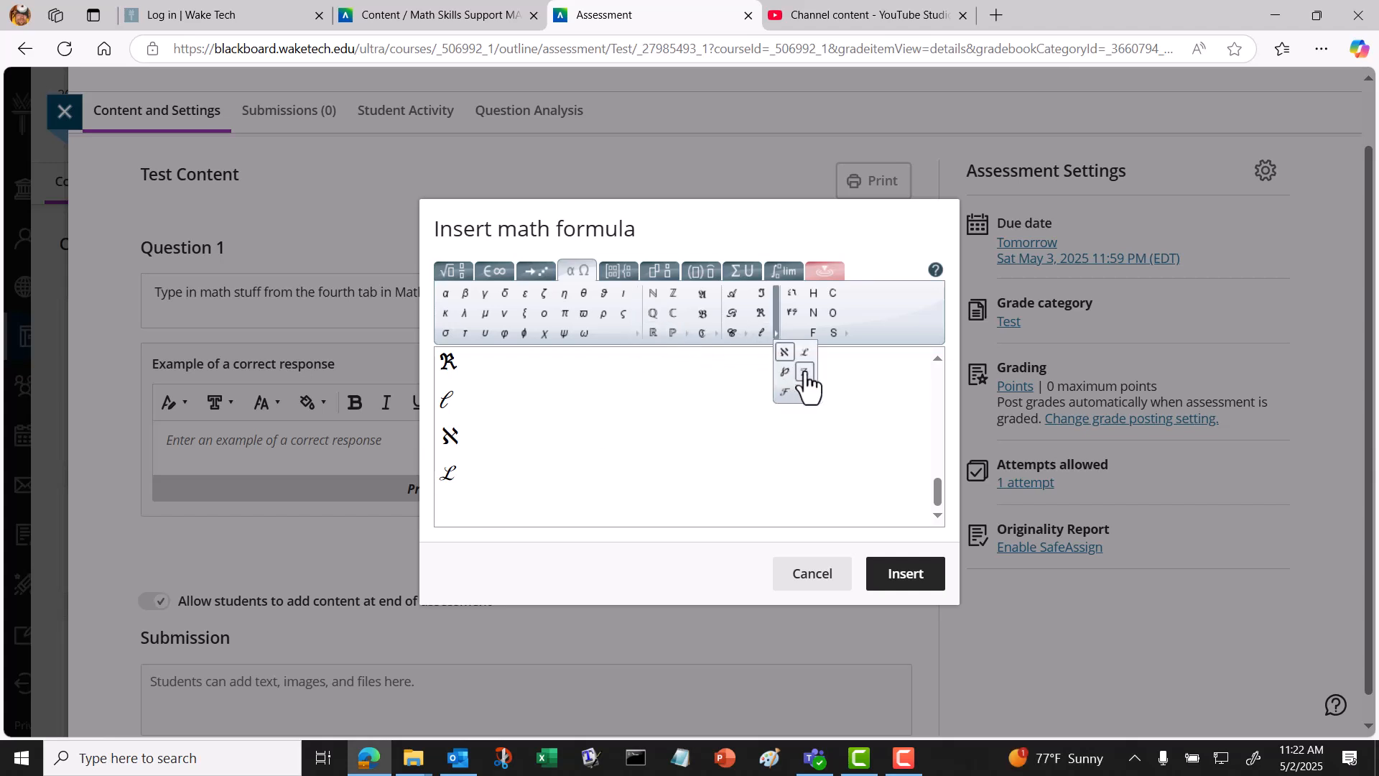
pyautogui.click(806, 382)
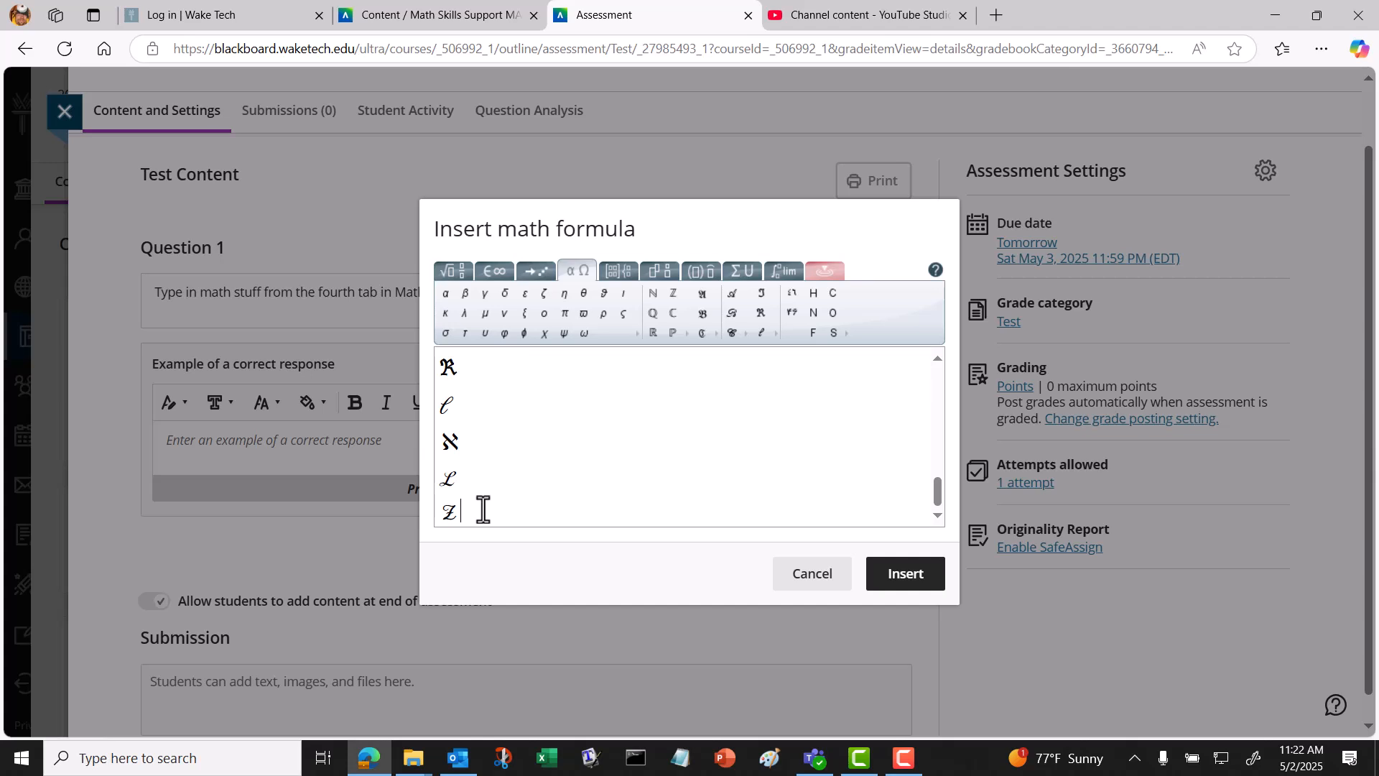
pyautogui.press('Return')
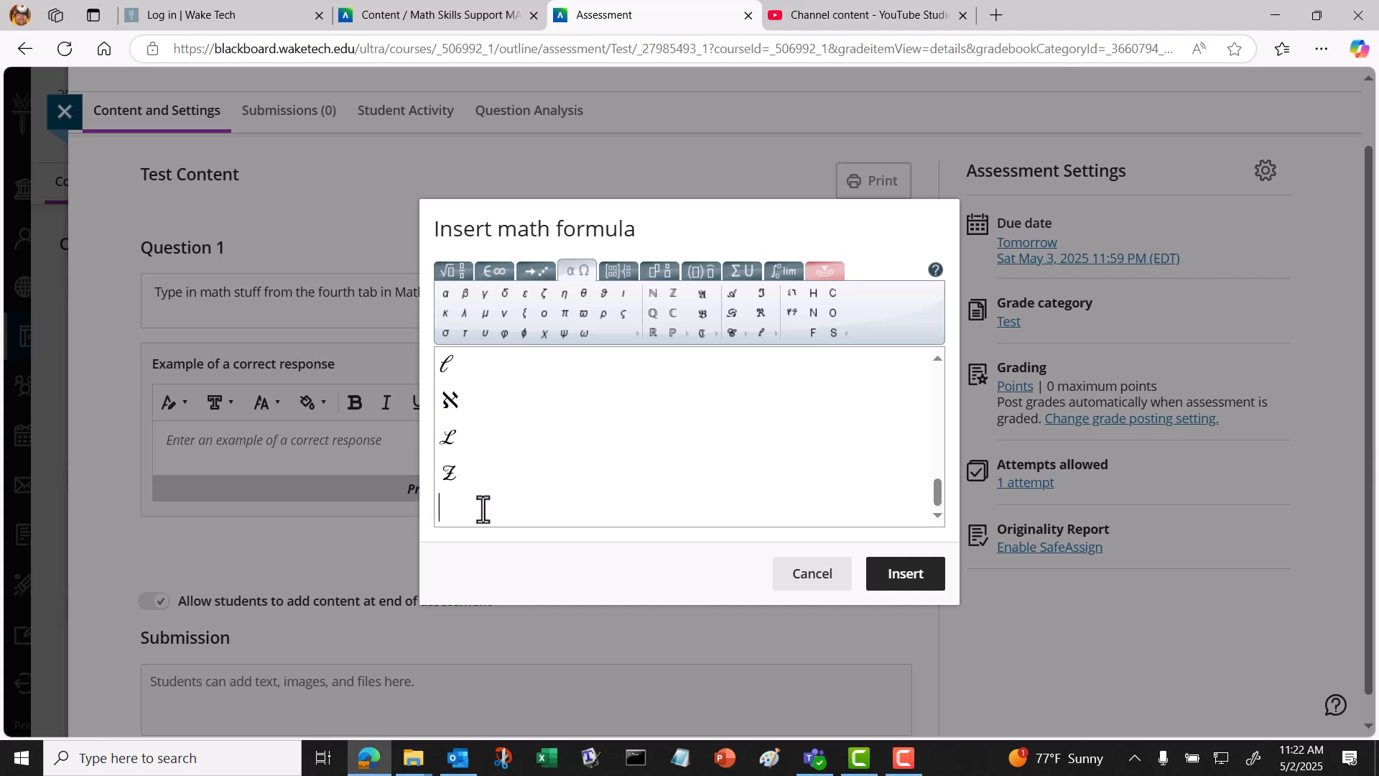
# Add the script capital F and the ℘ symbol on separate lines below the script Z, followed by a blank line.
pyautogui.click(776, 335)
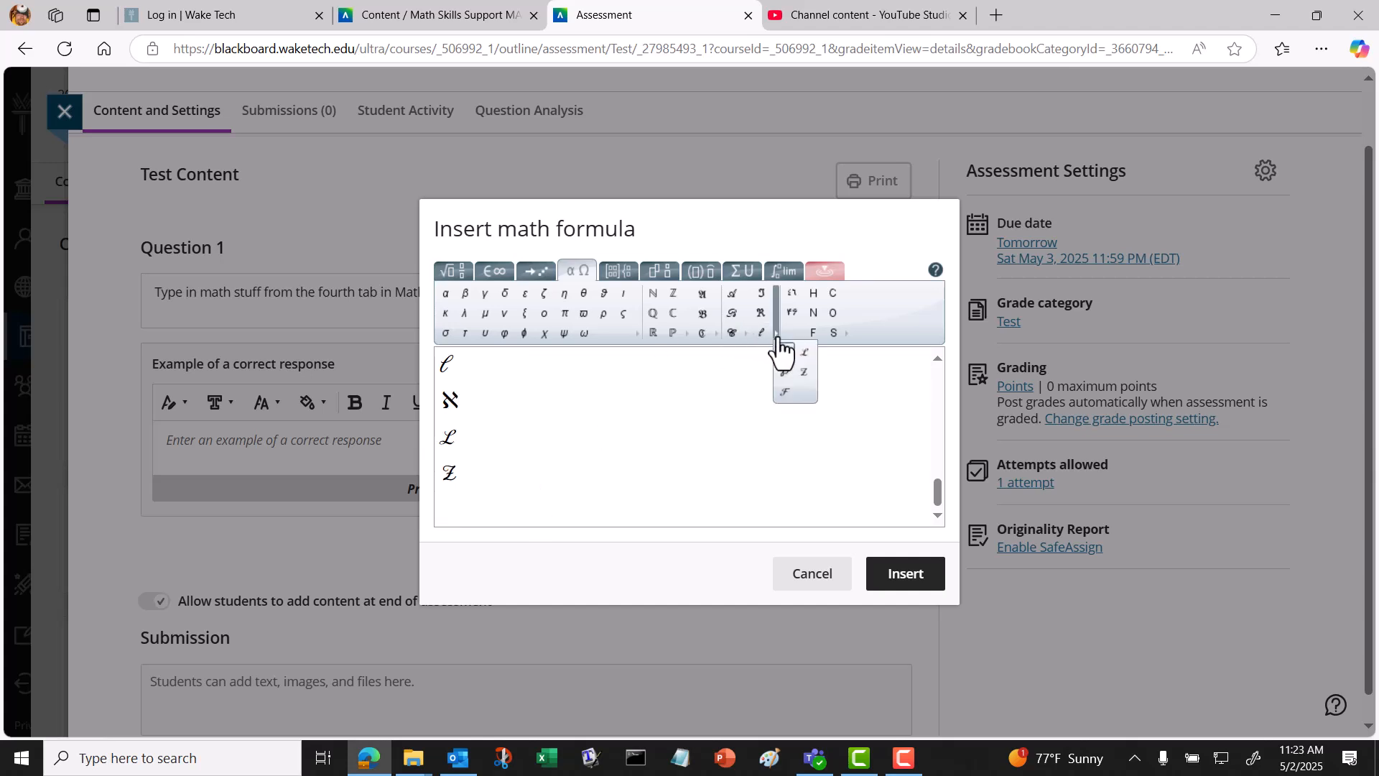
pyautogui.click(785, 392)
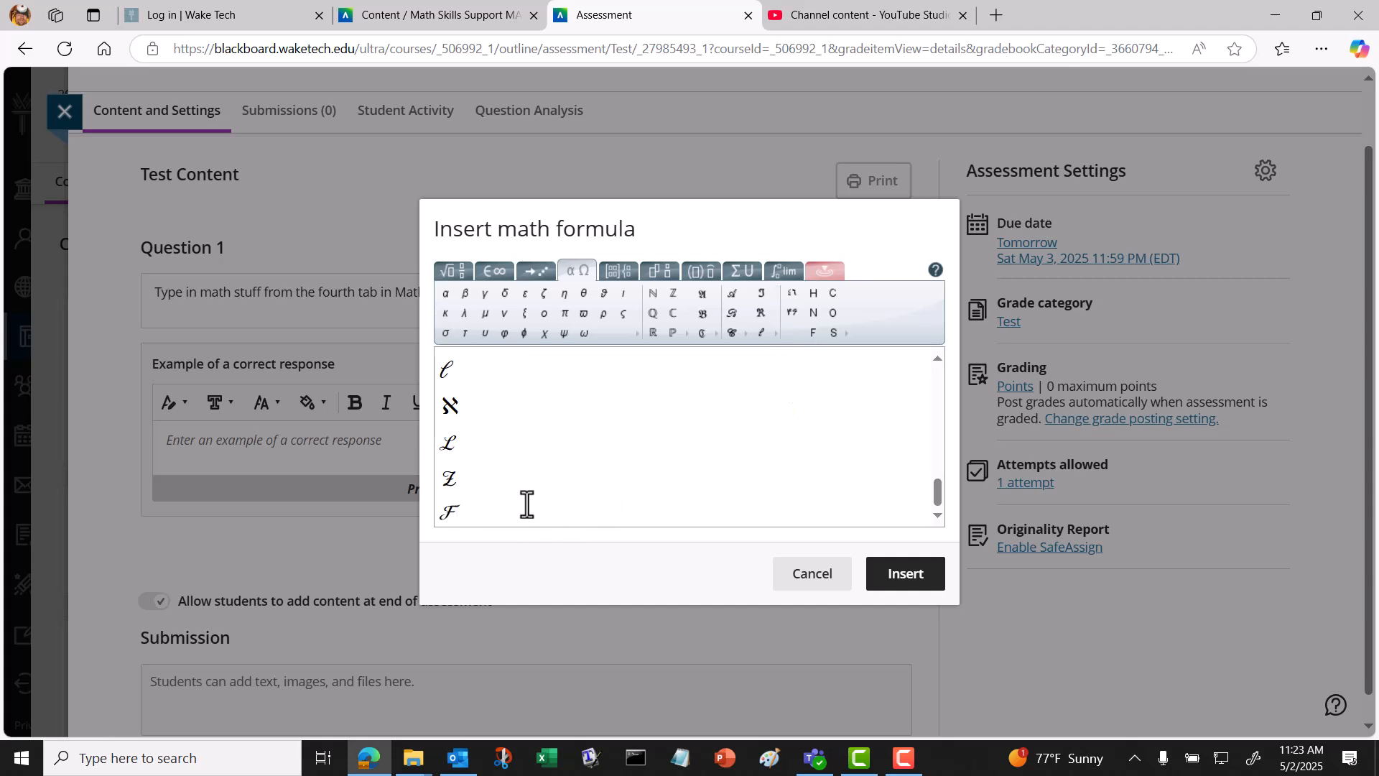
pyautogui.press('Return')
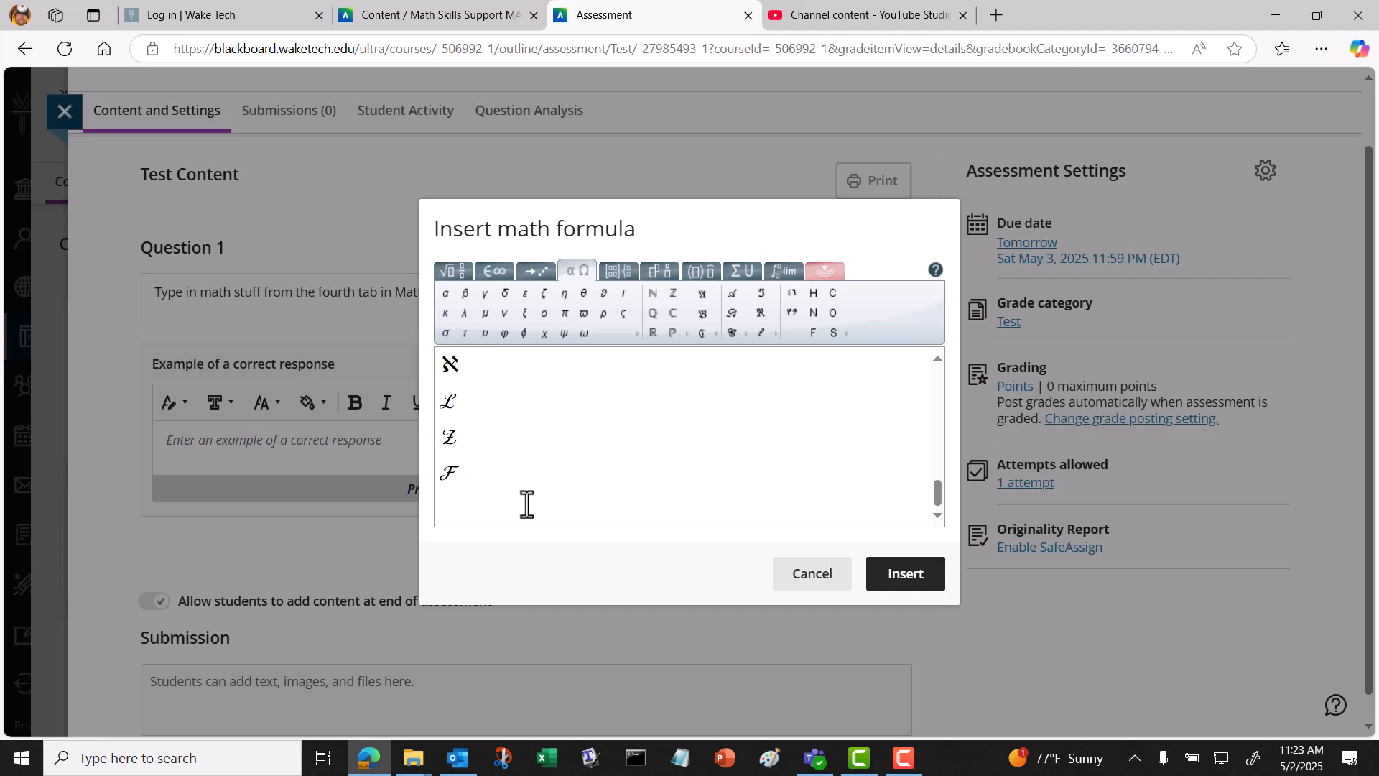
pyautogui.click(776, 334)
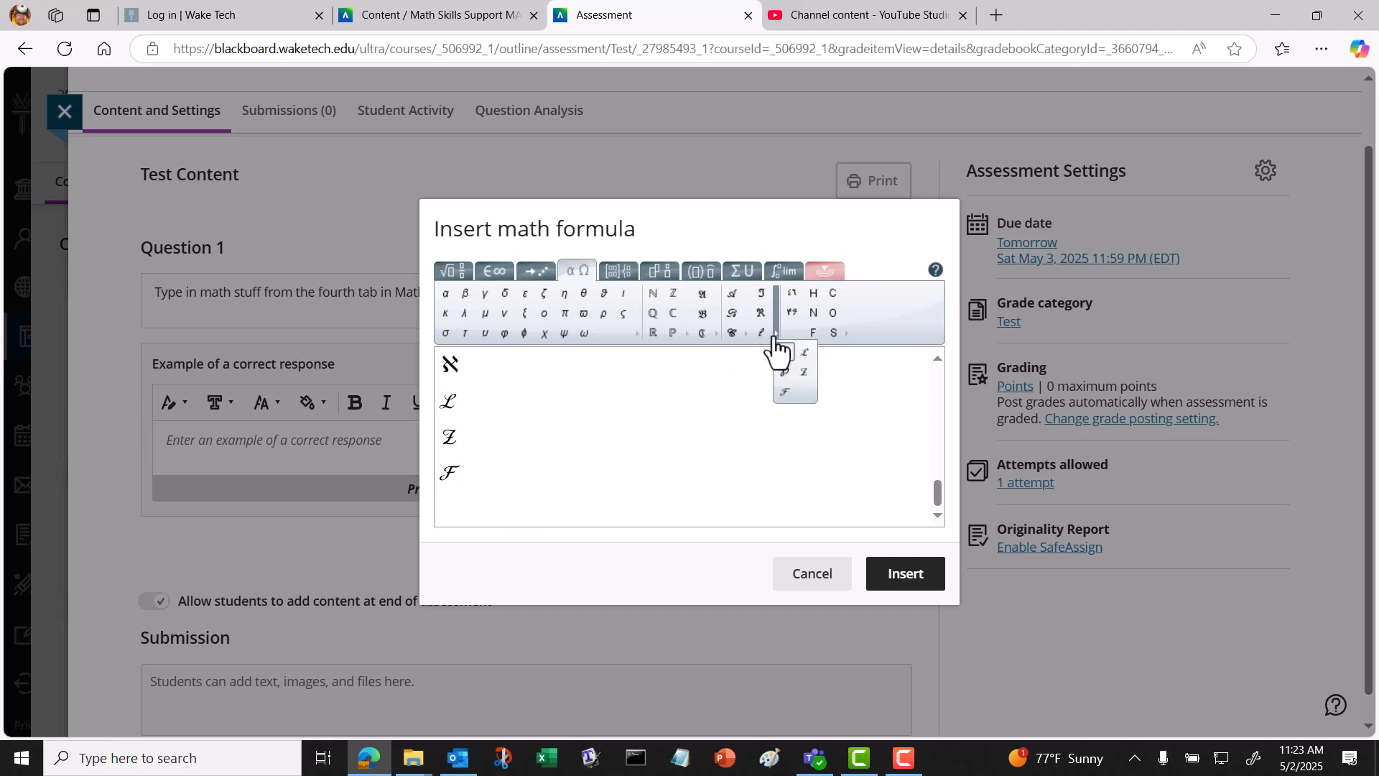
pyautogui.click(785, 372)
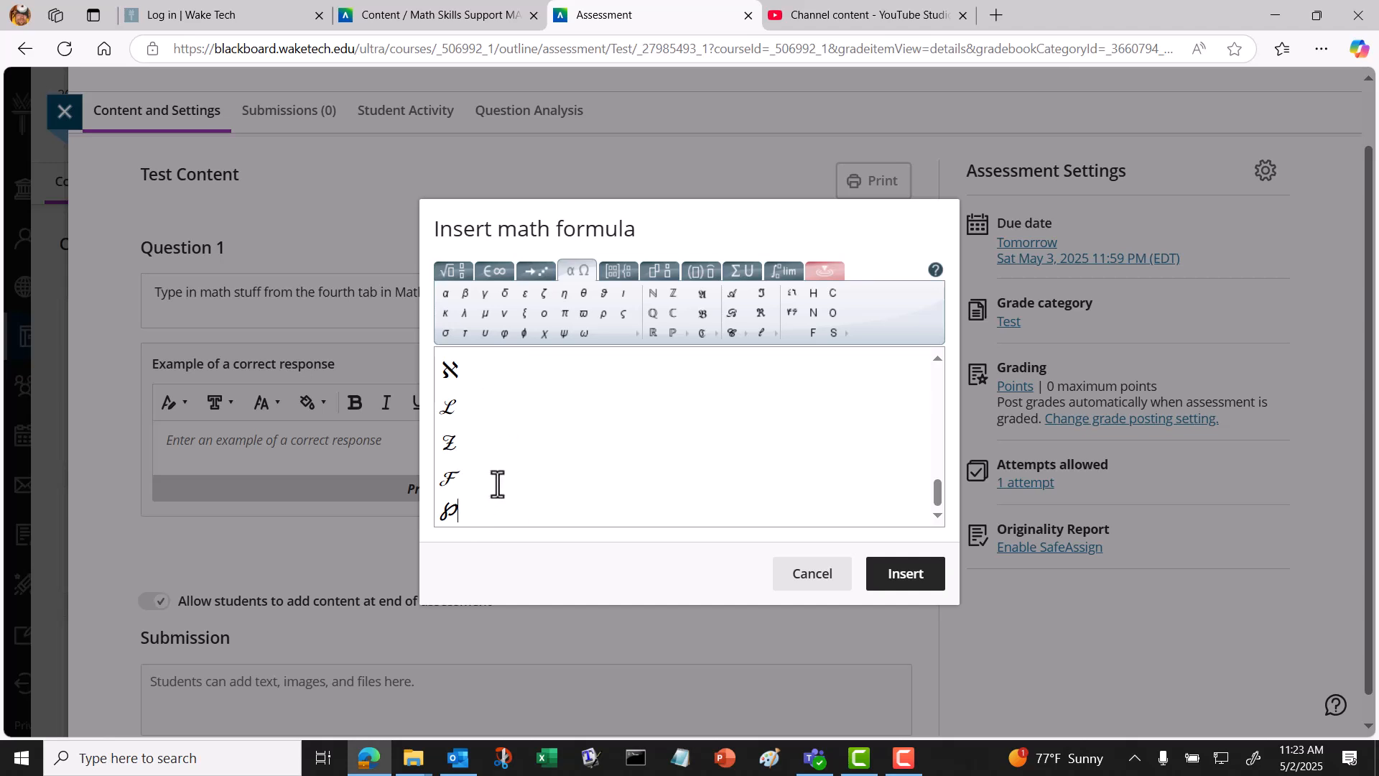
pyautogui.press('Return')
pyautogui.press('Return')
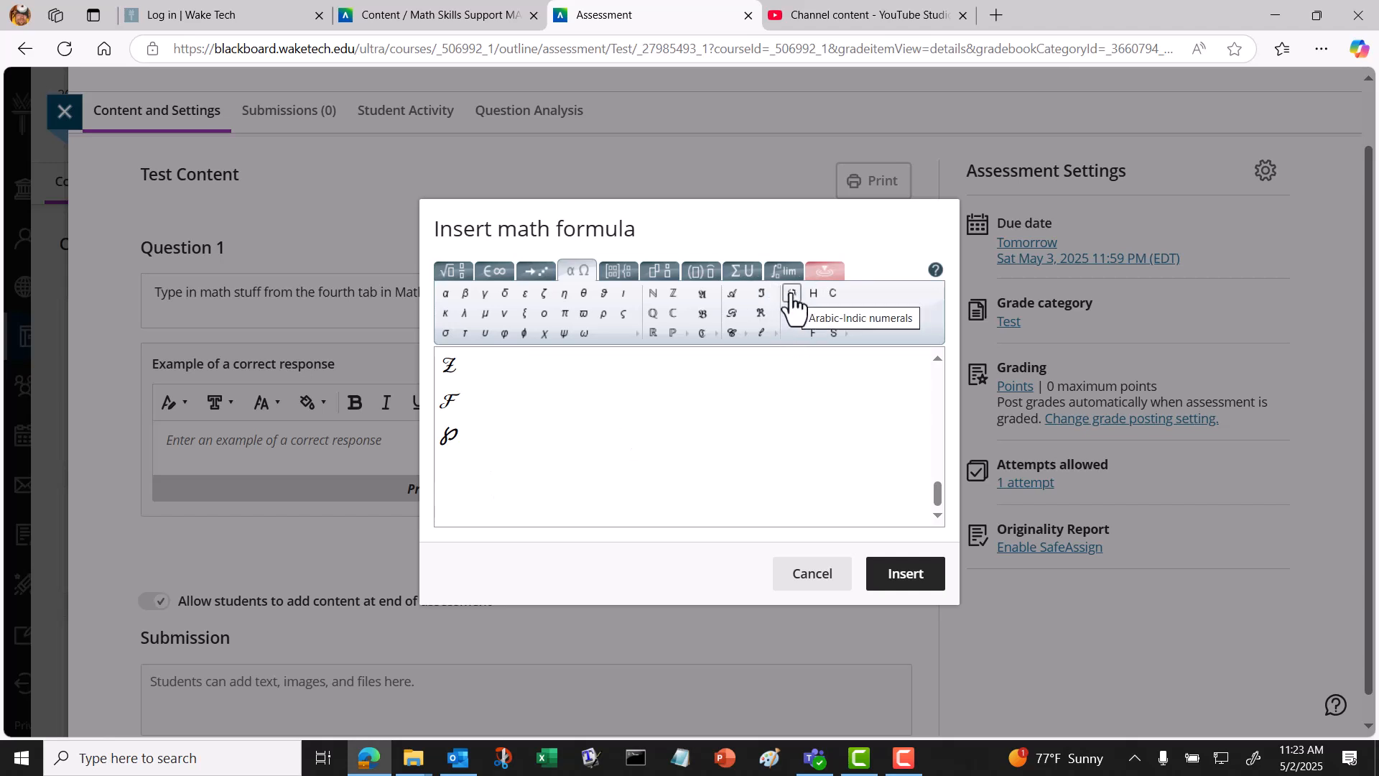
pyautogui.click(791, 296)
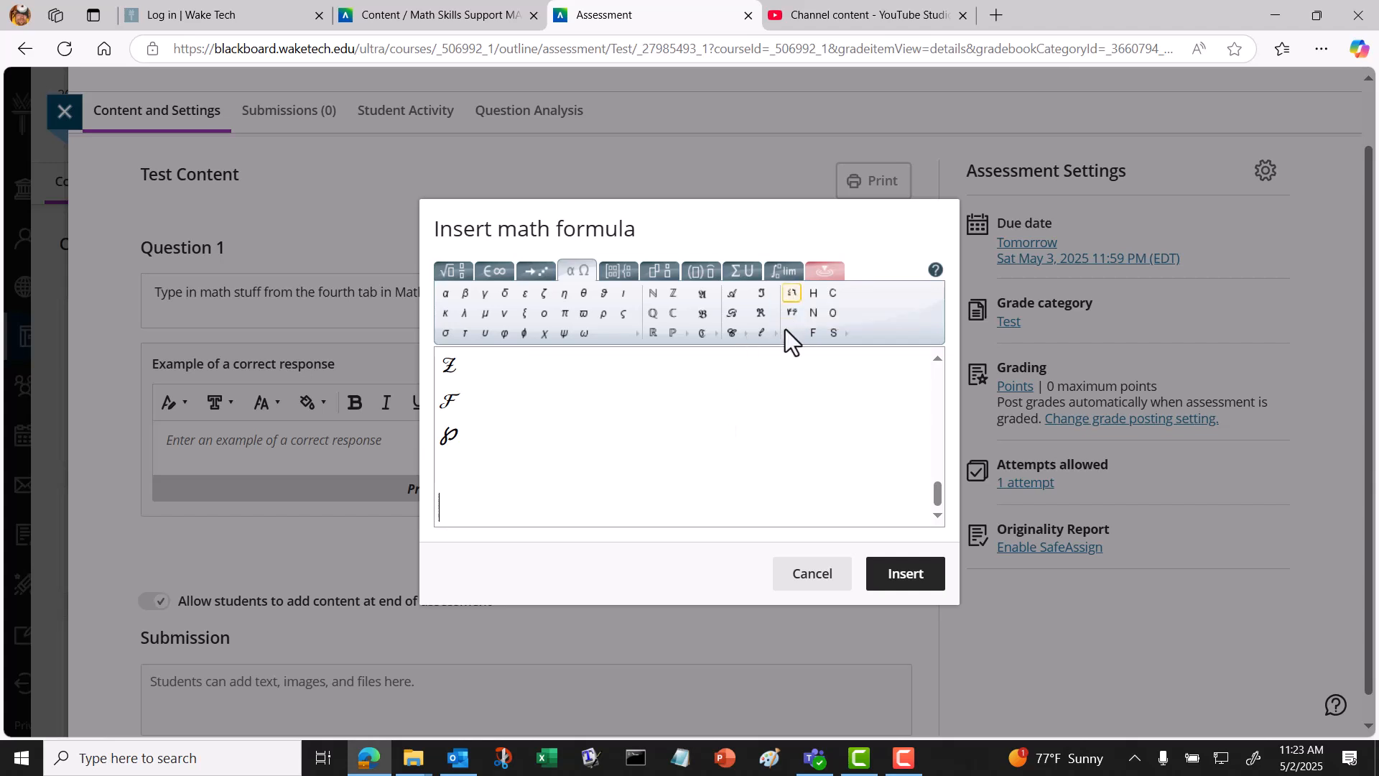
pyautogui.write('dskjf;ldsajf;ajkf')
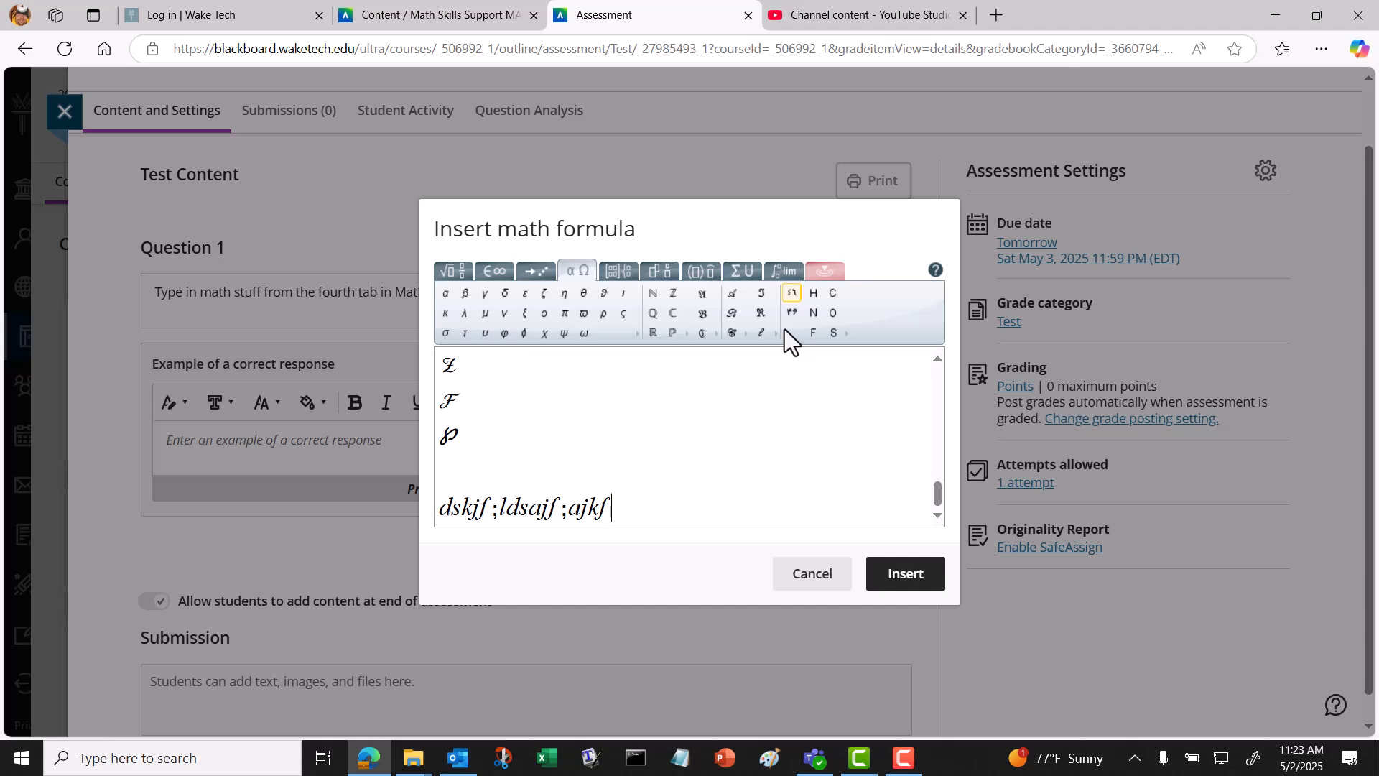
pyautogui.write('1324556')
pyautogui.press('Delete')
pyautogui.moveTo(532, 507); pyautogui.dragTo(440, 509)
pyautogui.press('Delete')
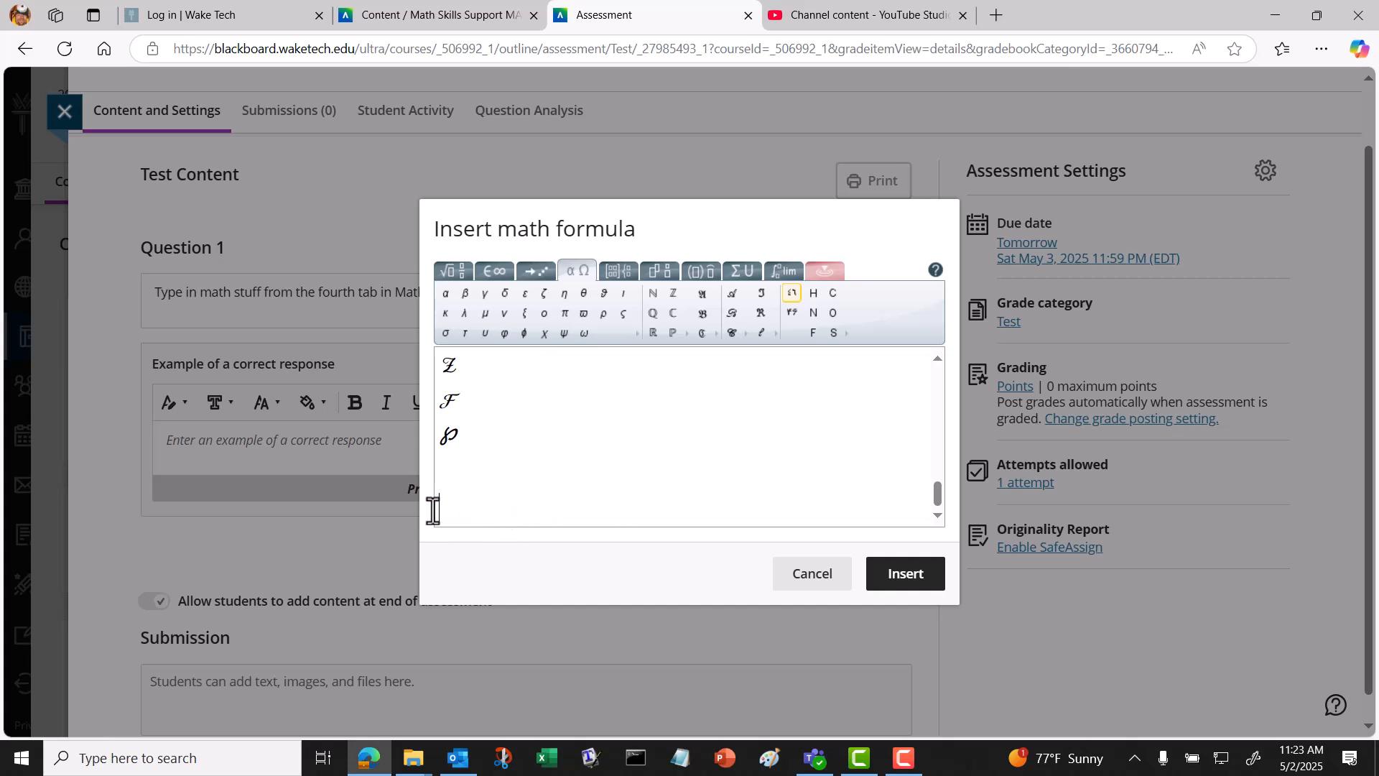
pyautogui.click(792, 295)
pyautogui.write('١٢٣٤٥٦٧٨٩٠')
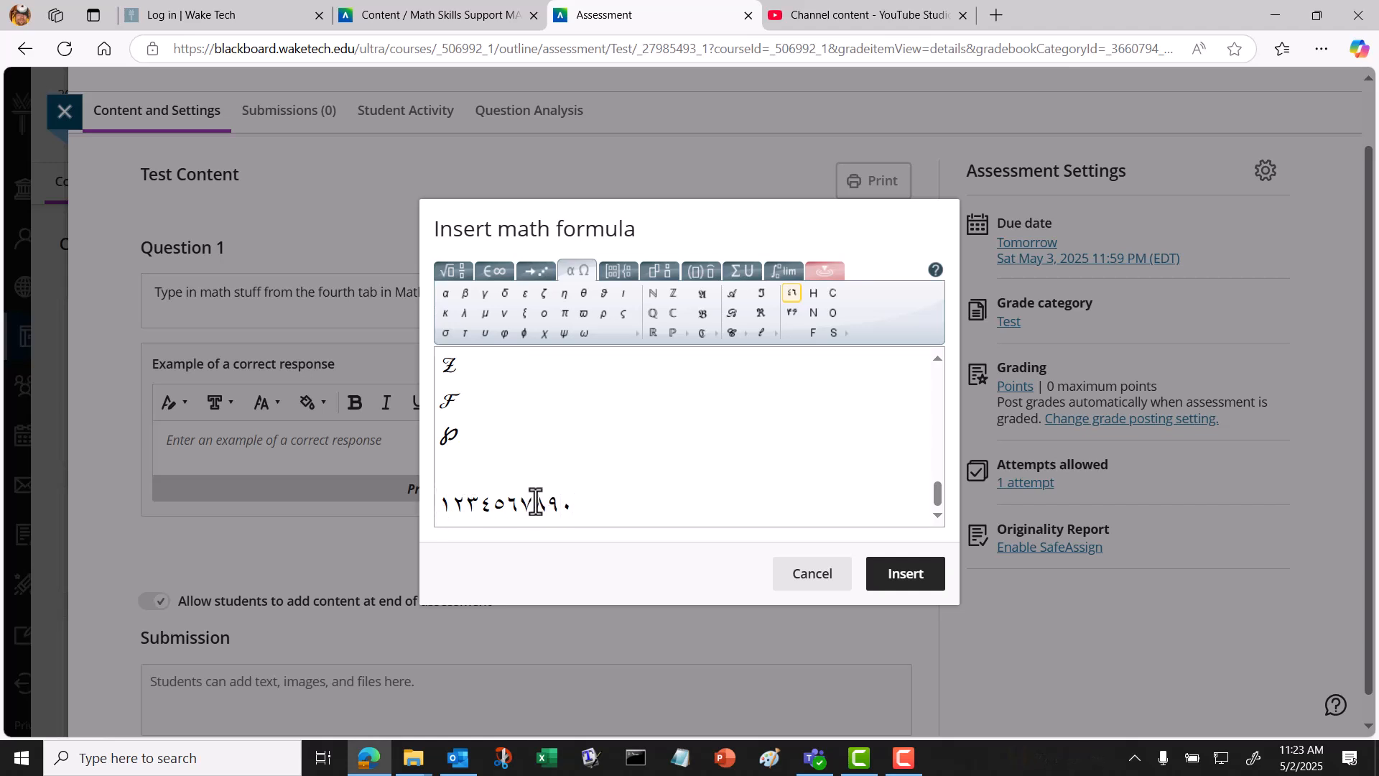
pyautogui.press('Return')
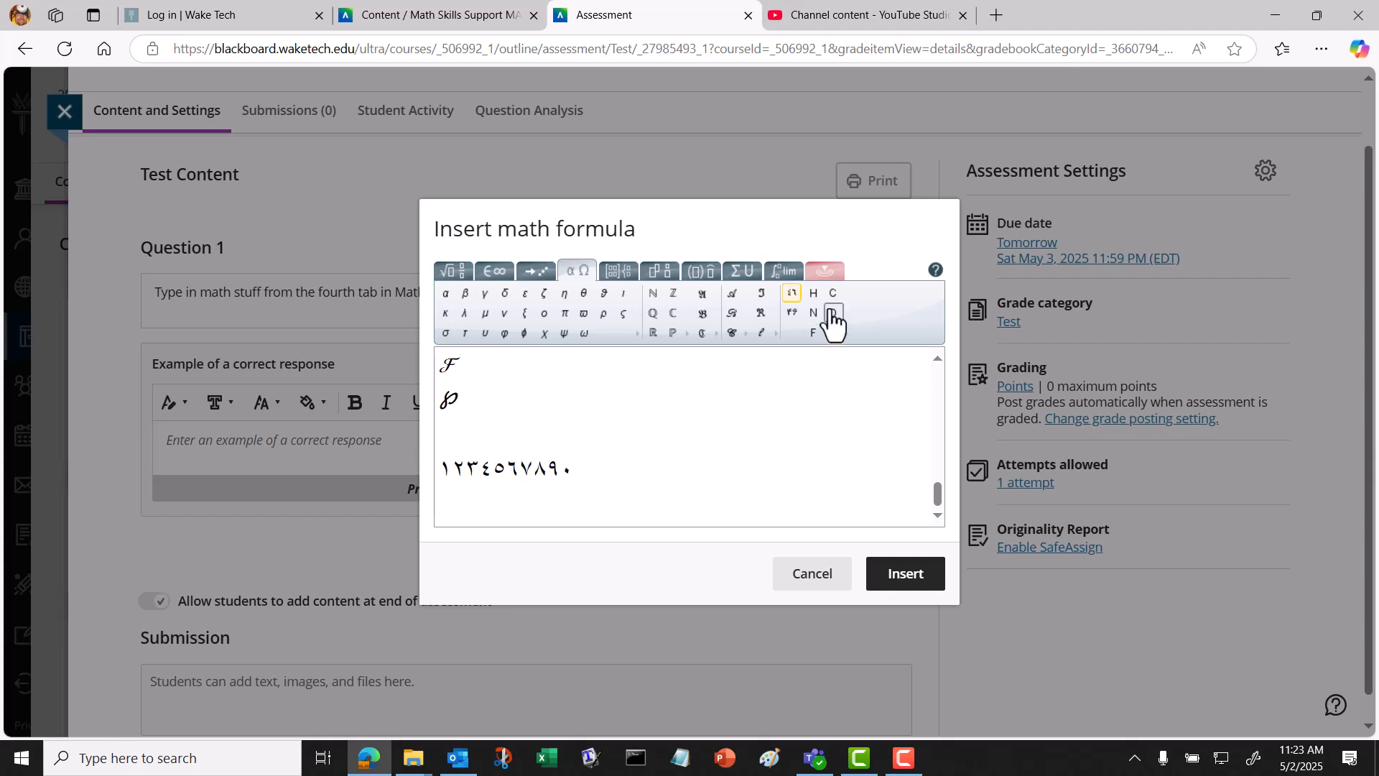
pyautogui.click(792, 314)
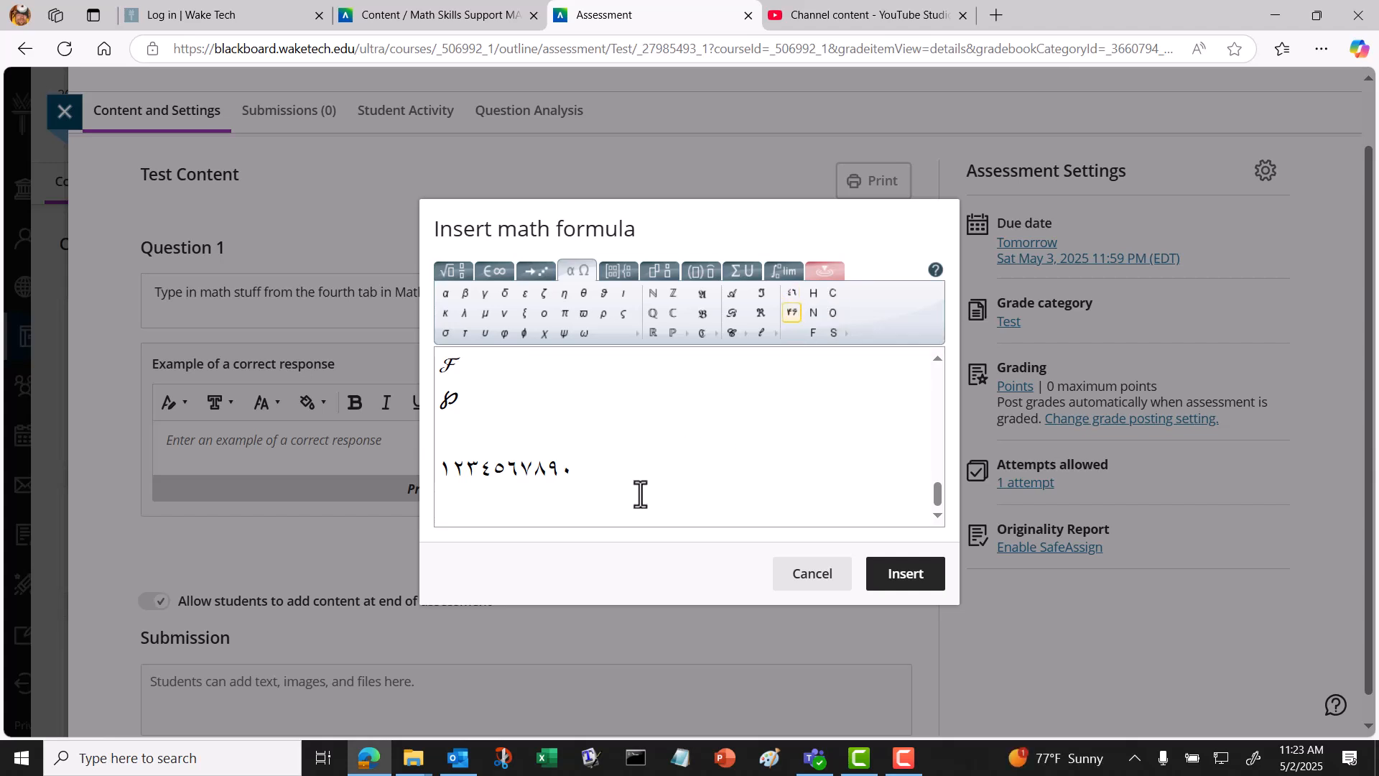
pyautogui.write('1234567890')
pyautogui.click(792, 314)
pyautogui.press('Return')
pyautogui.press('Return')
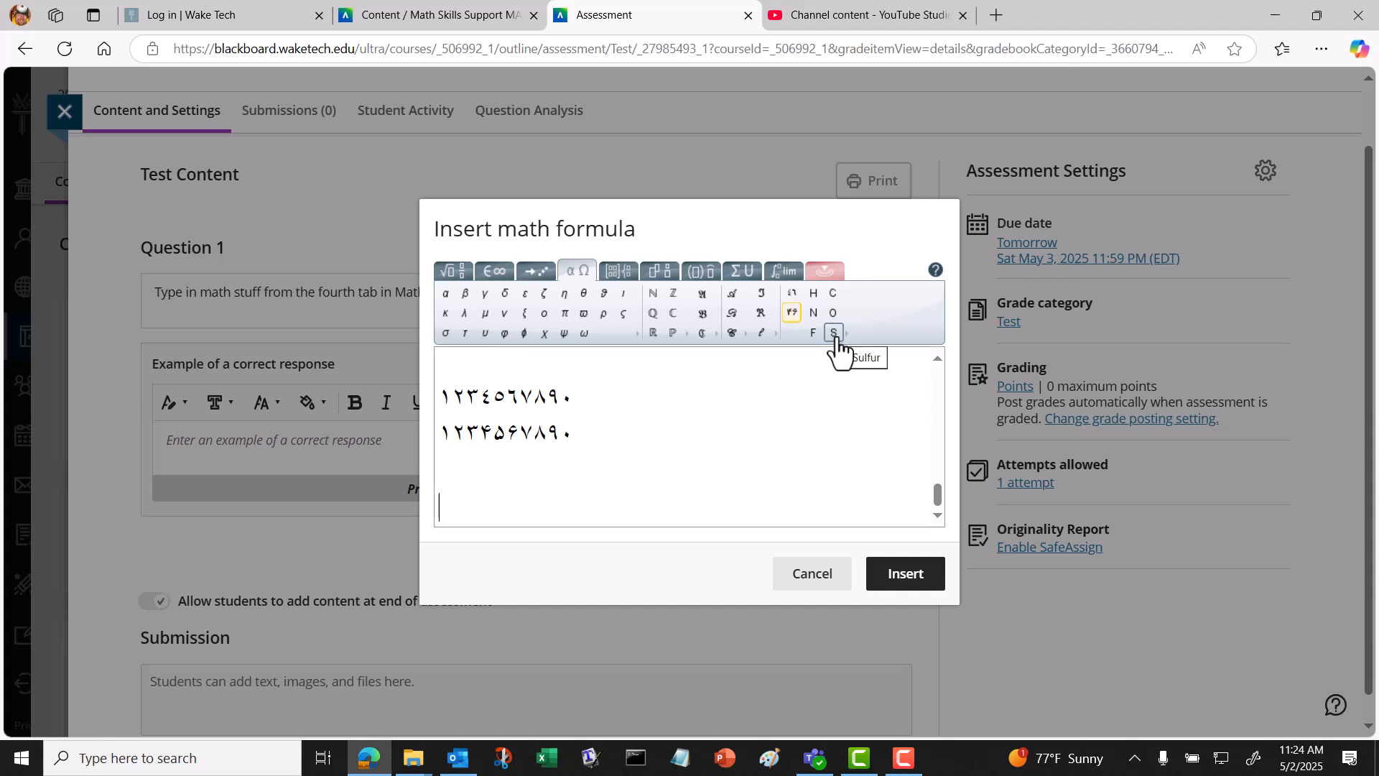
# Add the chemical element symbols Ti and B from the periodic table on separate lines below the Persian-style numerals and start a new line.
pyautogui.moveTo(846, 348)
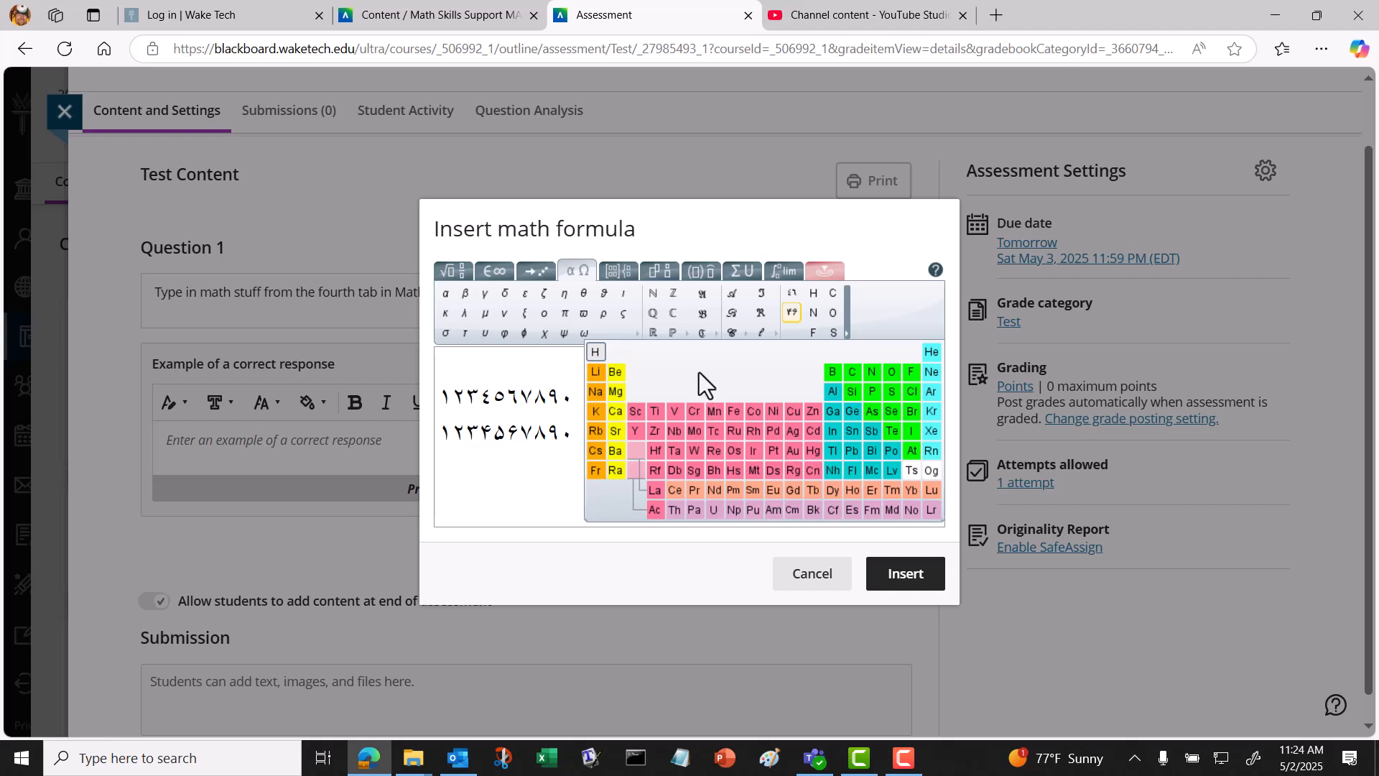
pyautogui.click(655, 415)
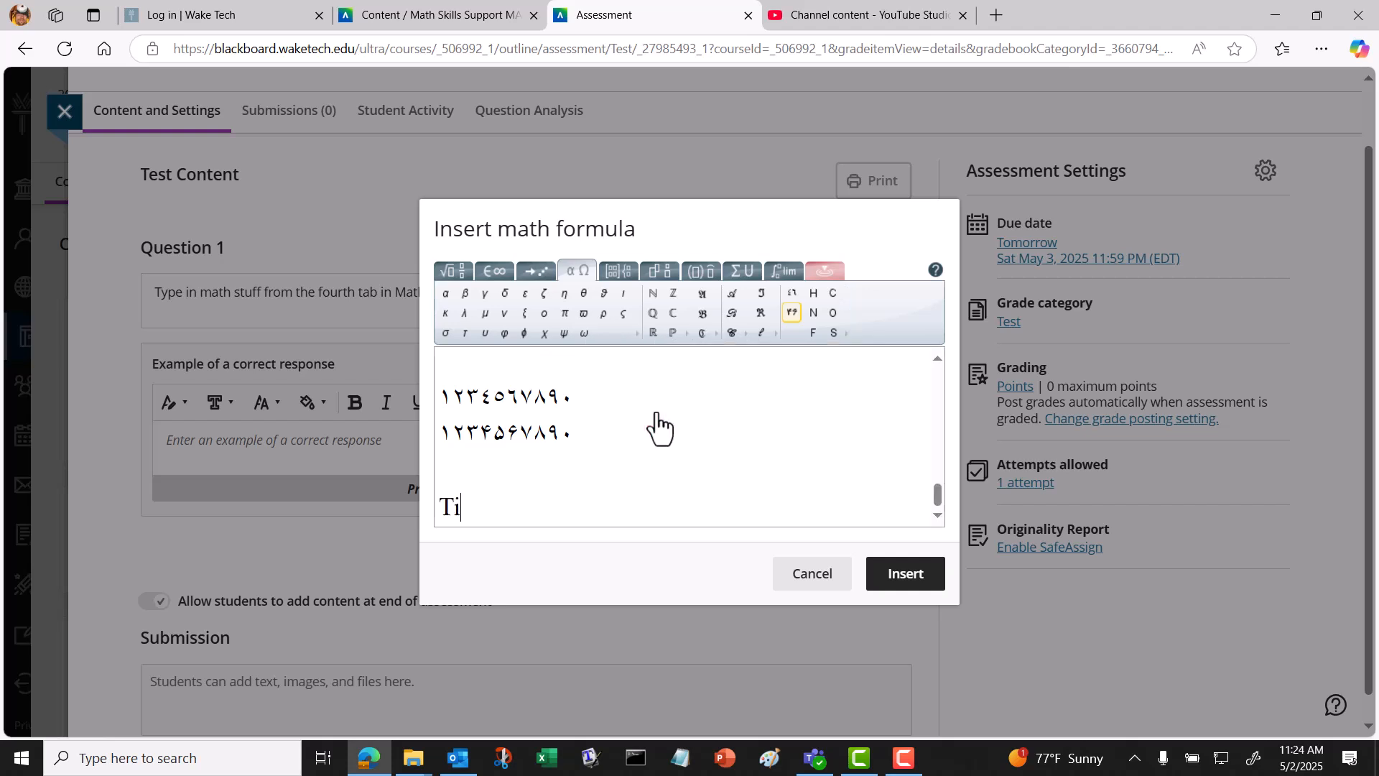
pyautogui.press('Return')
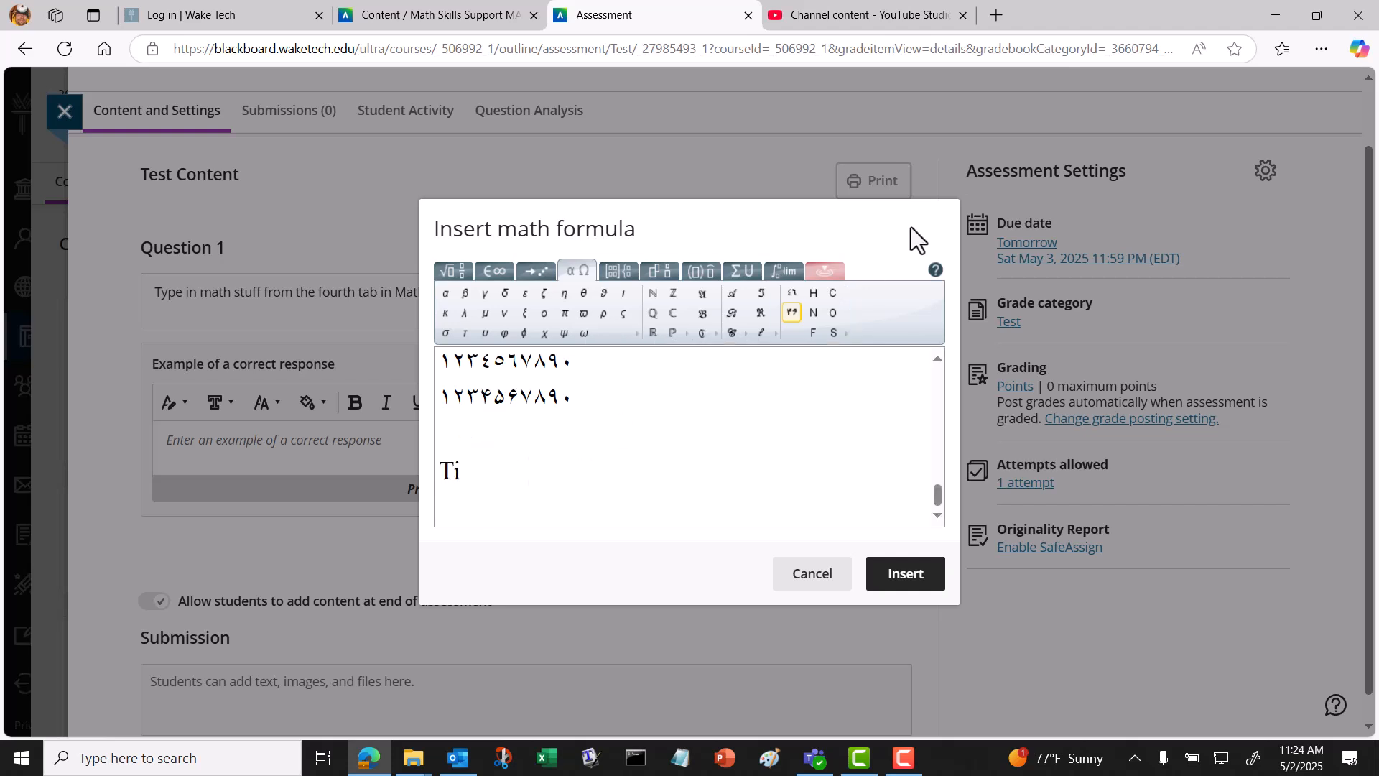
pyautogui.click(846, 335)
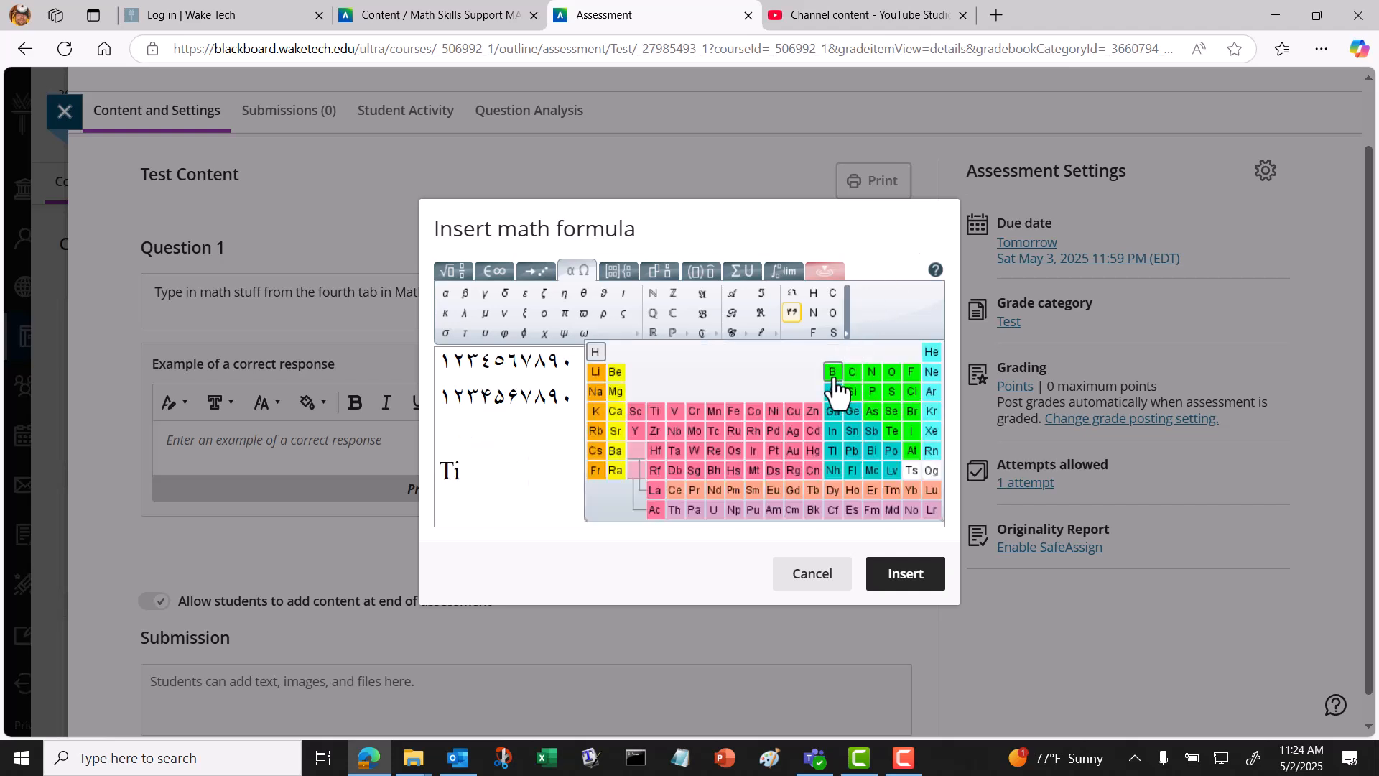
pyautogui.click(833, 378)
pyautogui.press('Return')
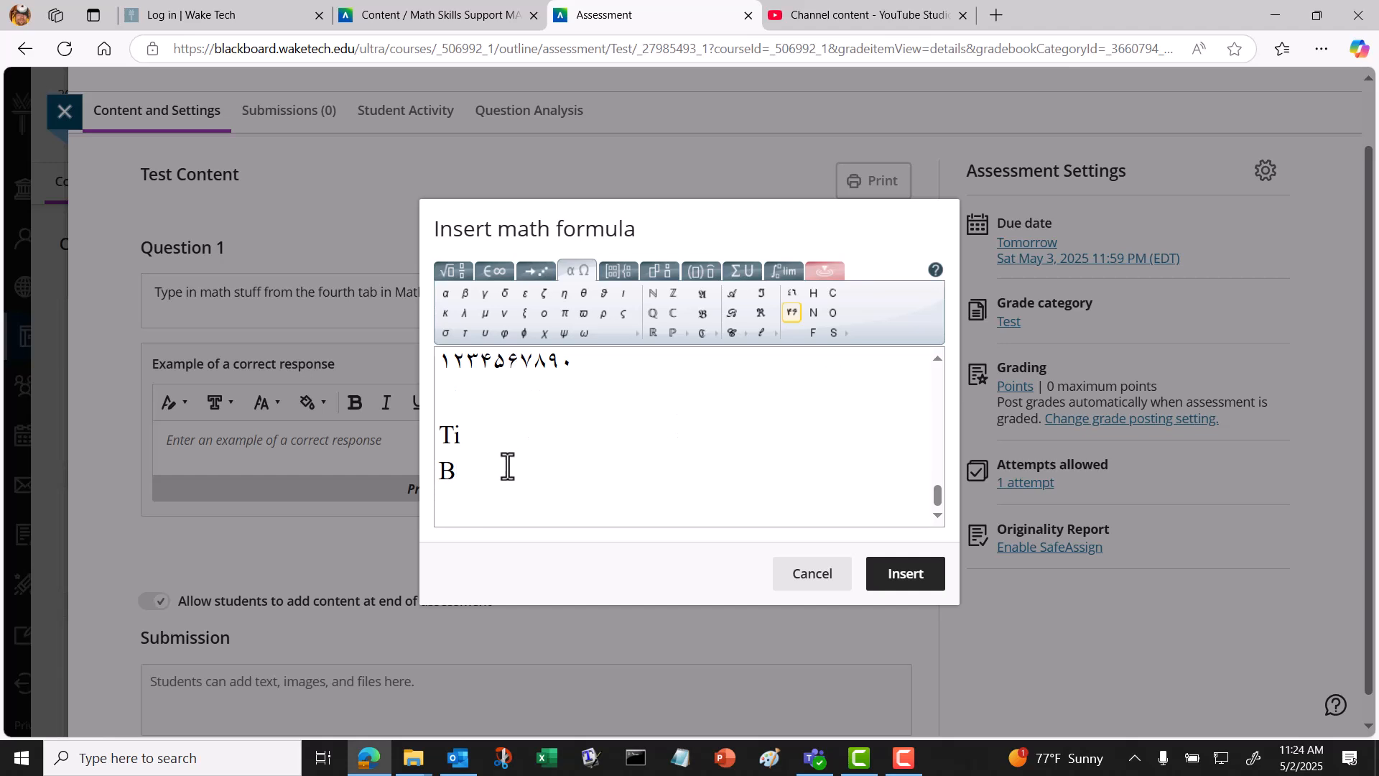
# Look over the periodic table of element symbols once more and close the math formula editor without inserting the formula.
pyautogui.click(847, 335)
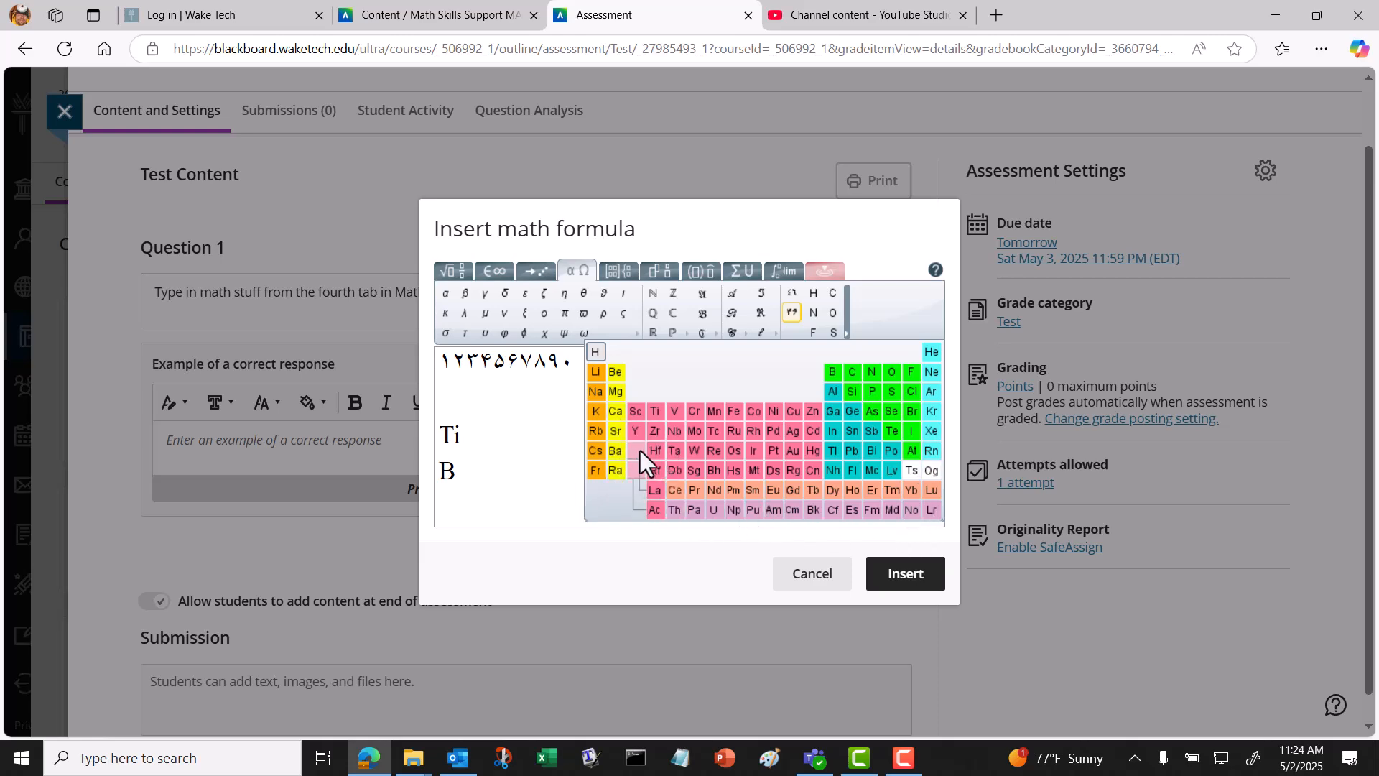
pyautogui.click(813, 575)
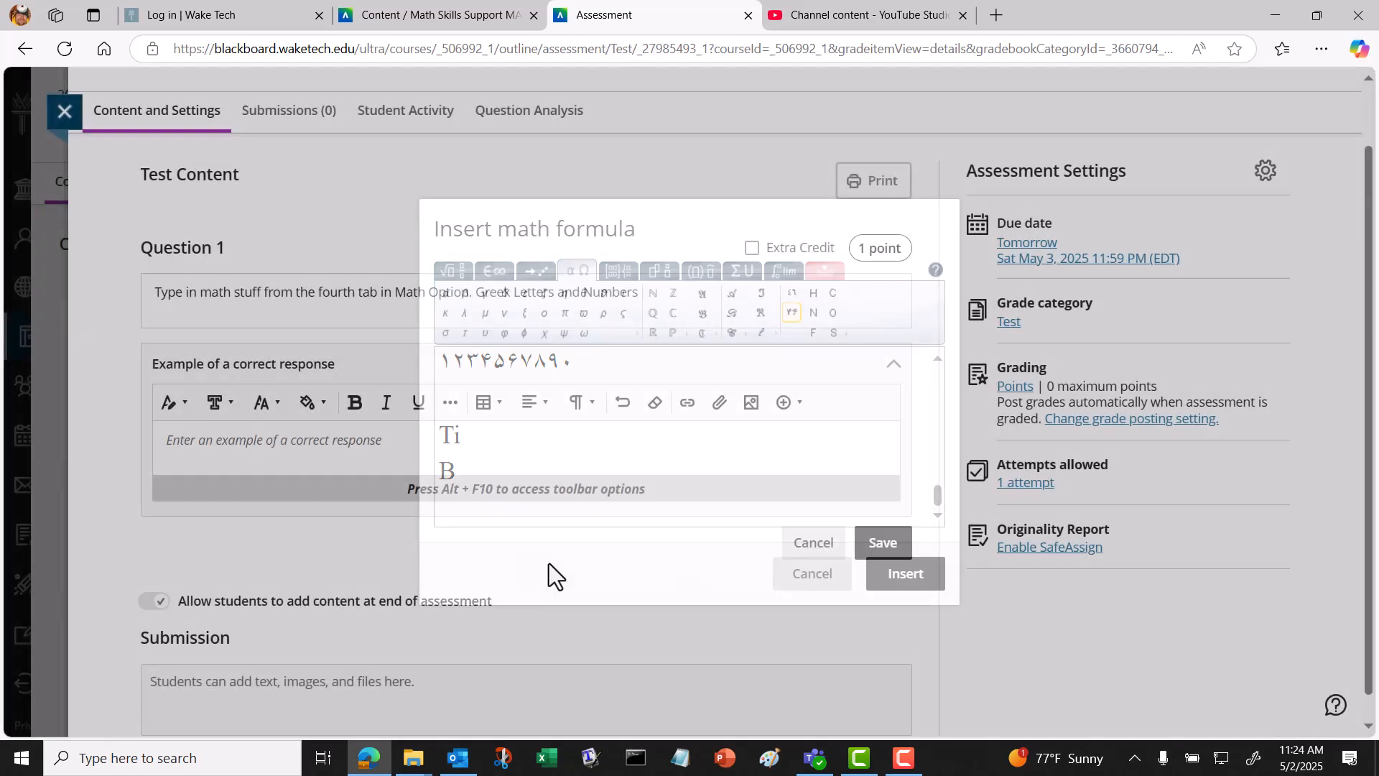